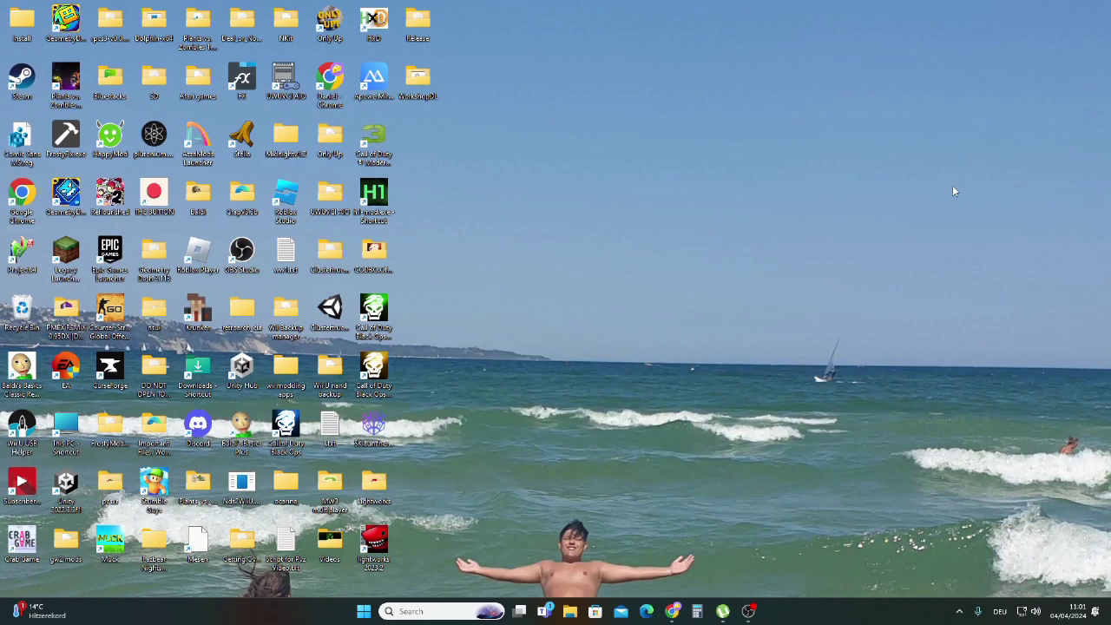
- Open the Release folder and launch BOIIIWD.exe from it
double_click(436, 31)
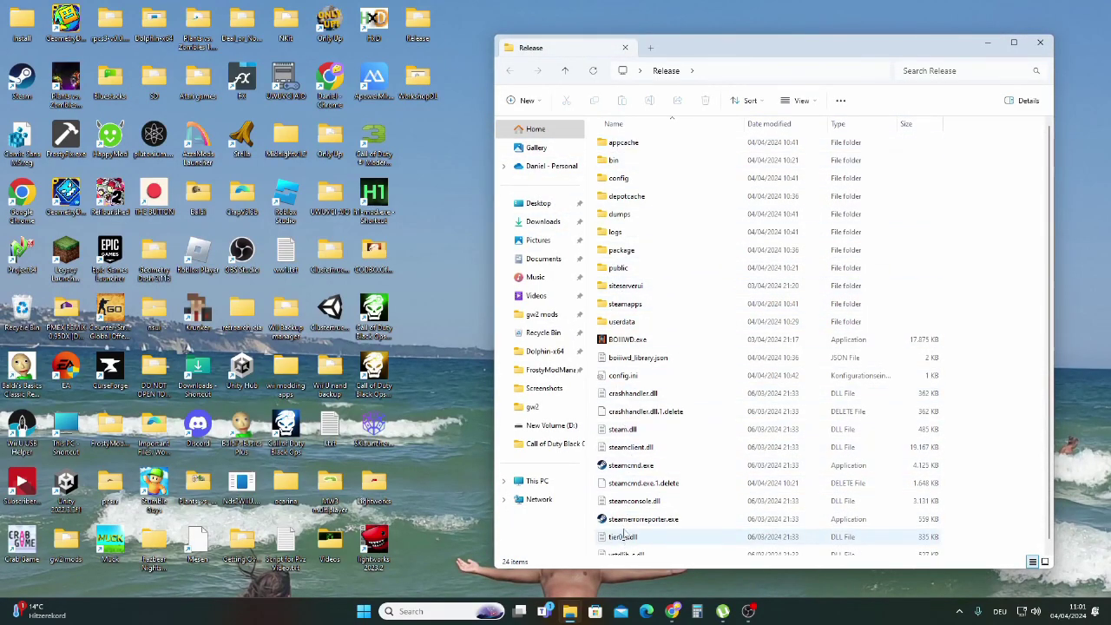
double_click(632, 342)
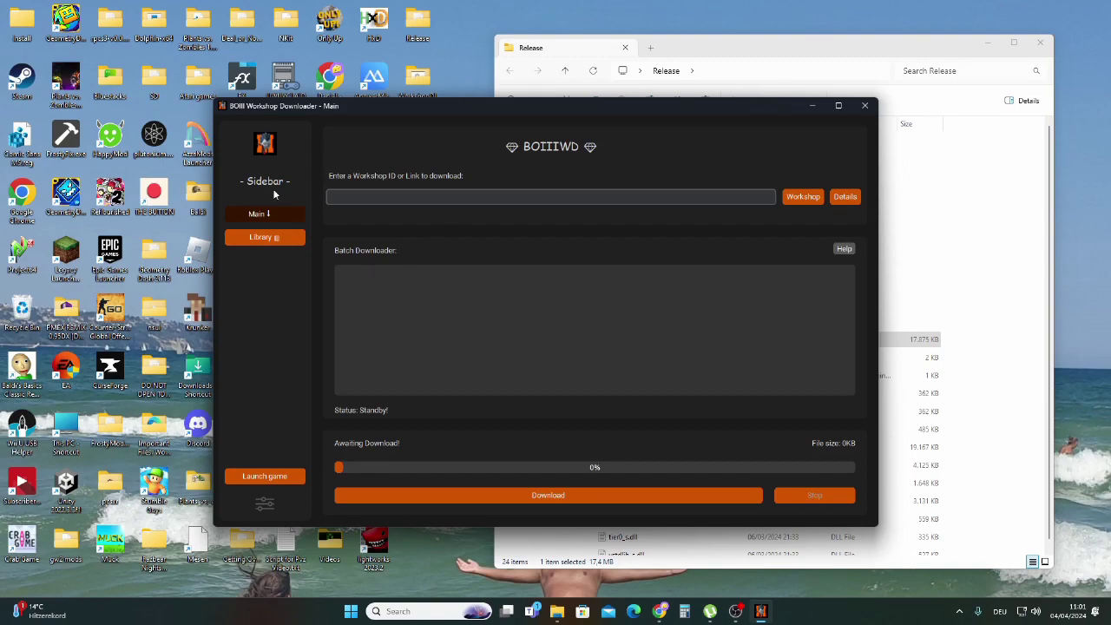
- Open BOIIIWD's settings and confirm the D:/t7_full_game folder exists on New Volume (D:)
click(261, 505)
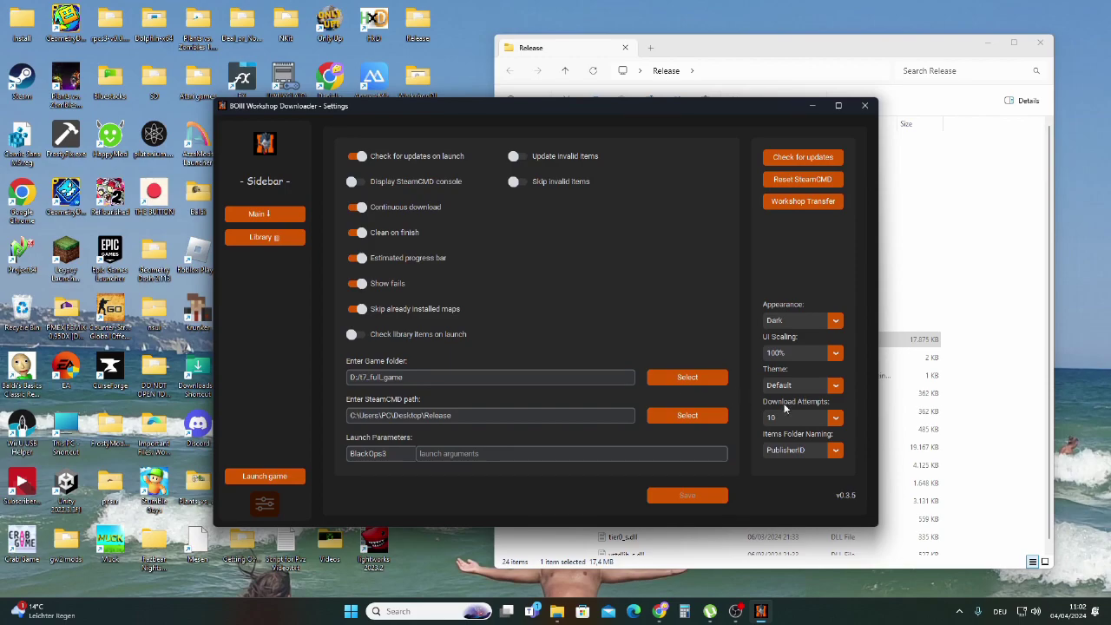
click(1033, 305)
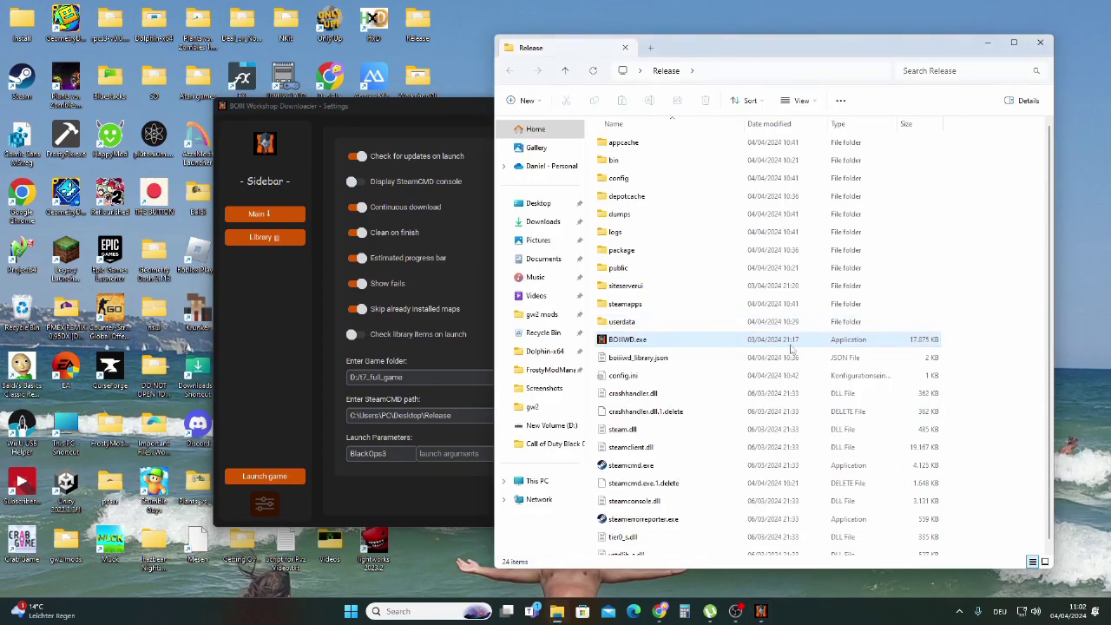
click(570, 478)
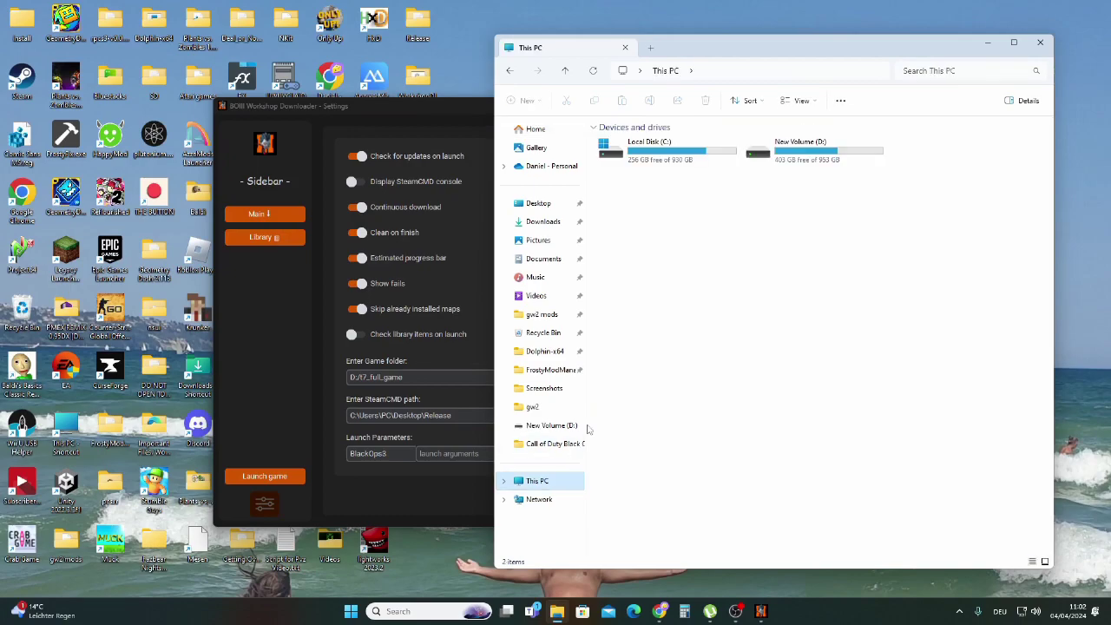
double_click(794, 156)
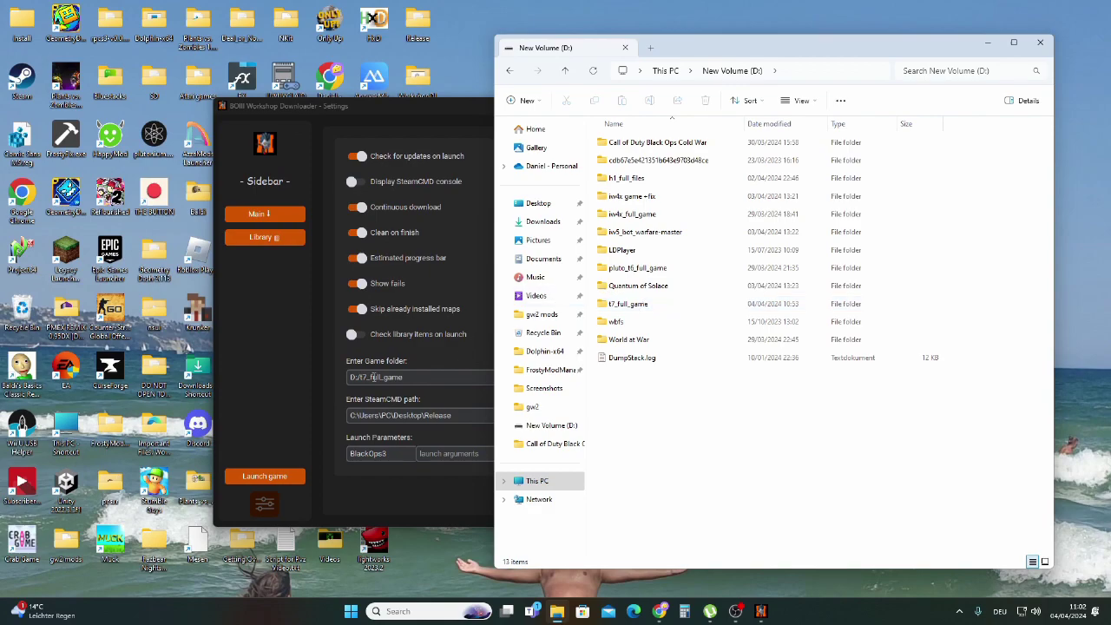
click(336, 347)
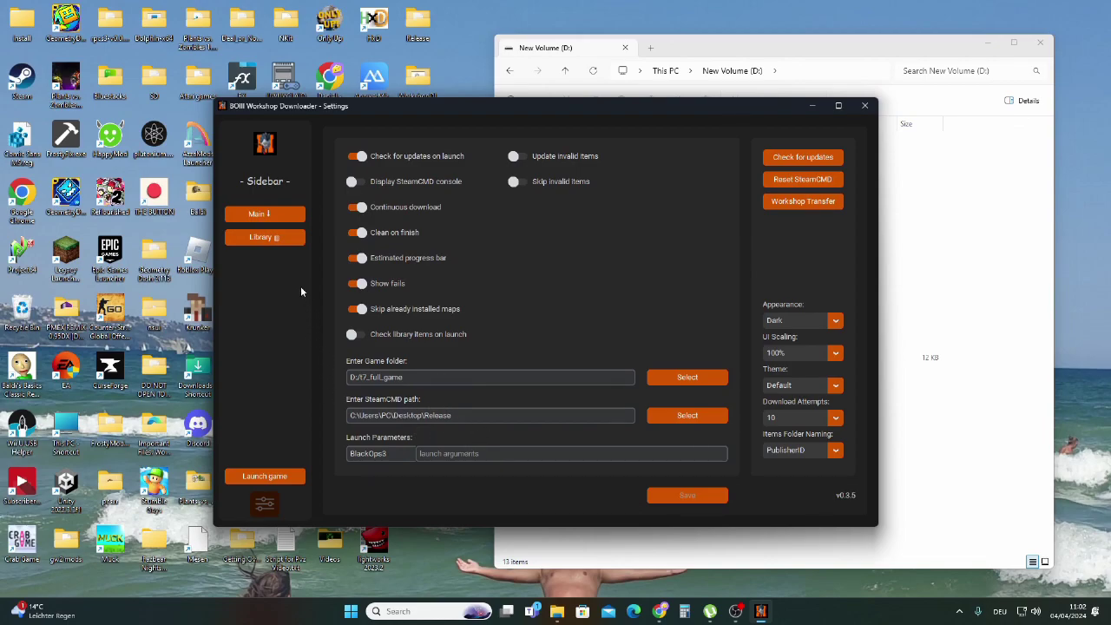
- Open the Steam Workshop from BOIIIWD, quitting Opera and switching to Chrome
click(276, 213)
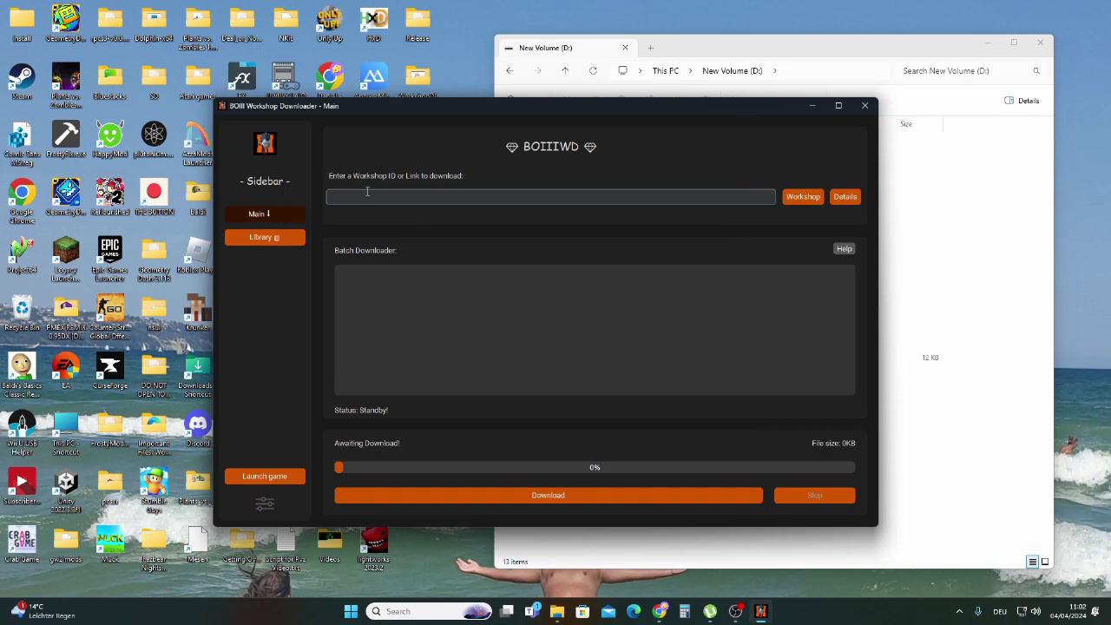
click(804, 197)
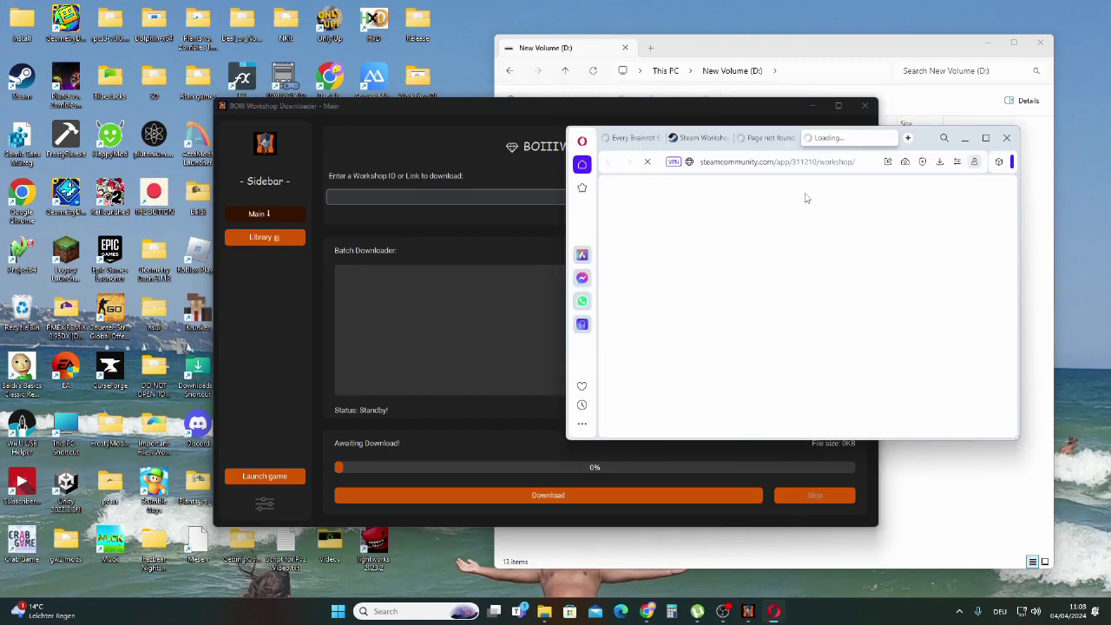
click(1007, 137)
click(844, 316)
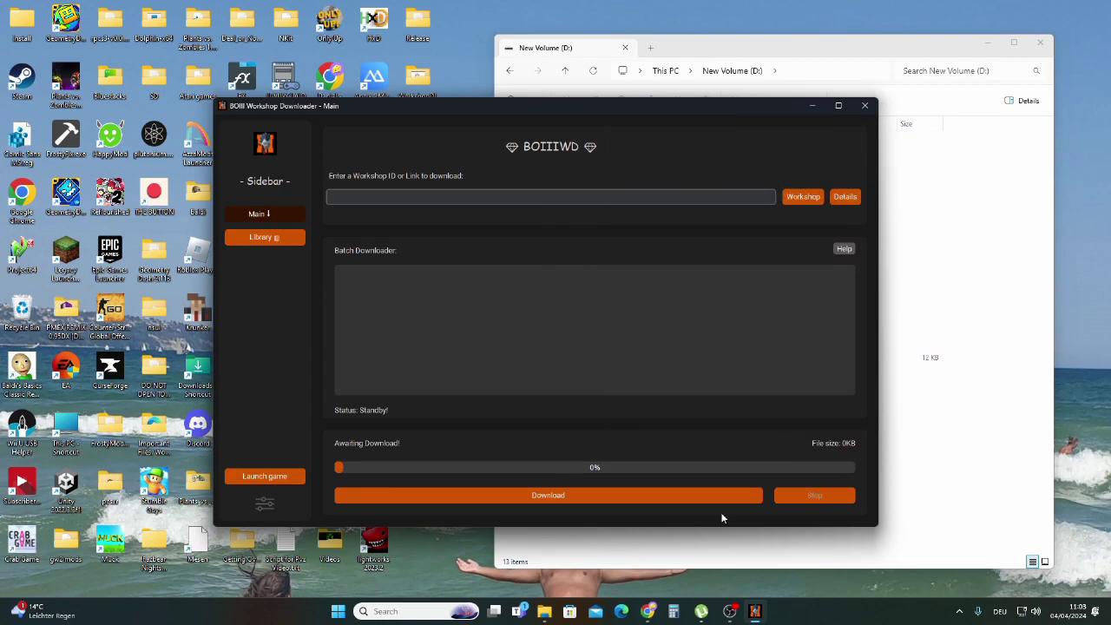
click(664, 531)
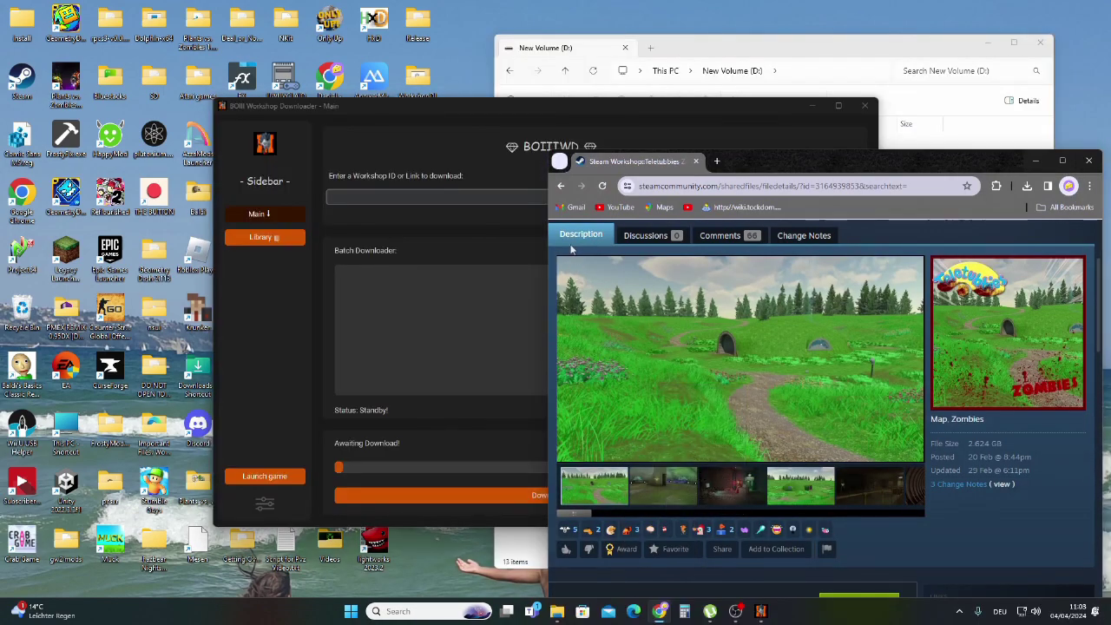
- Browse the Black Ops III Workshop listing to the Skyview Mall page
click(560, 186)
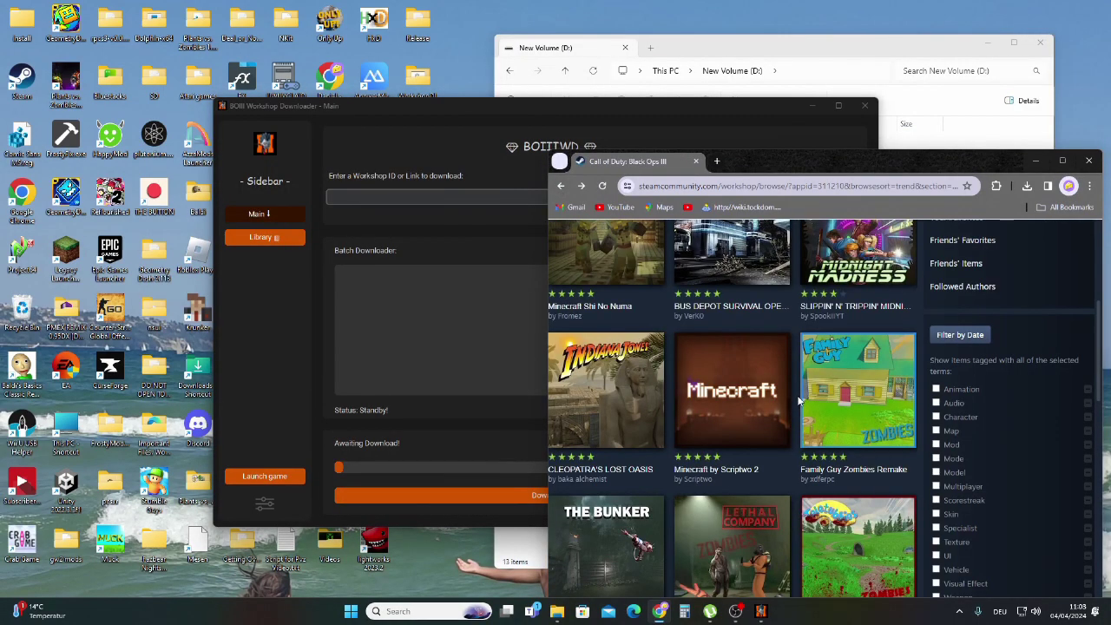
scroll(799, 400, down, 5)
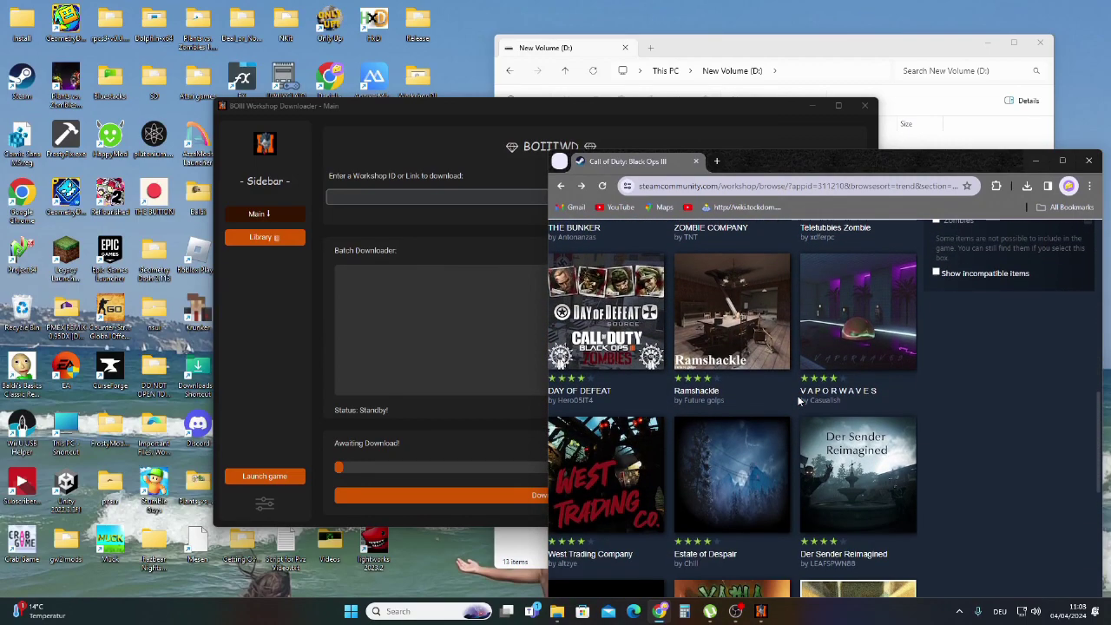
scroll(738, 417, up, 2)
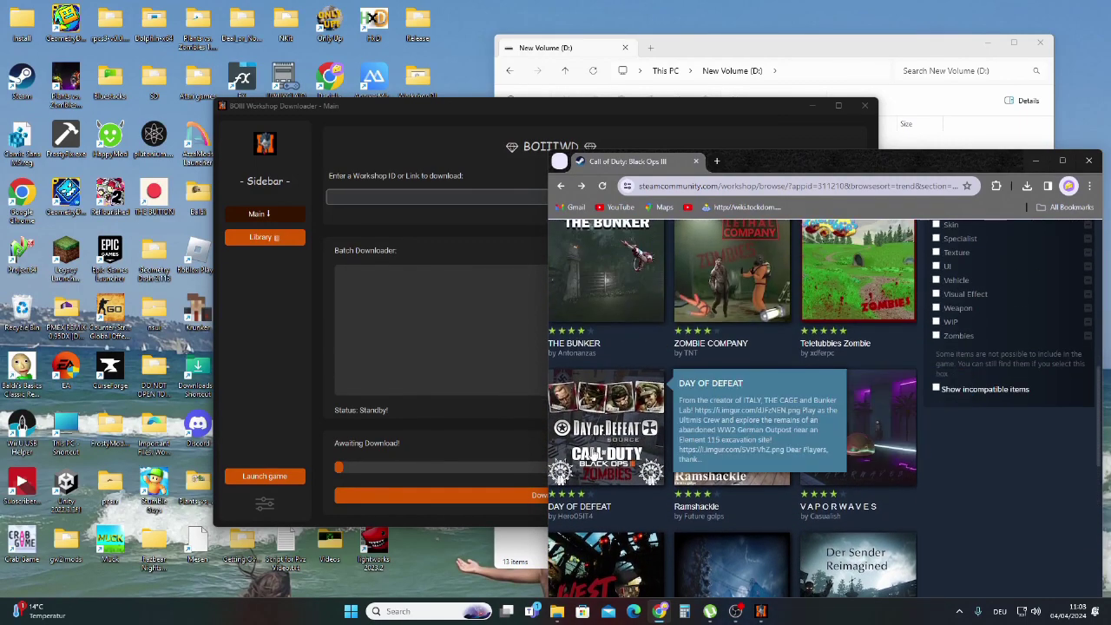
scroll(599, 451, down, 2)
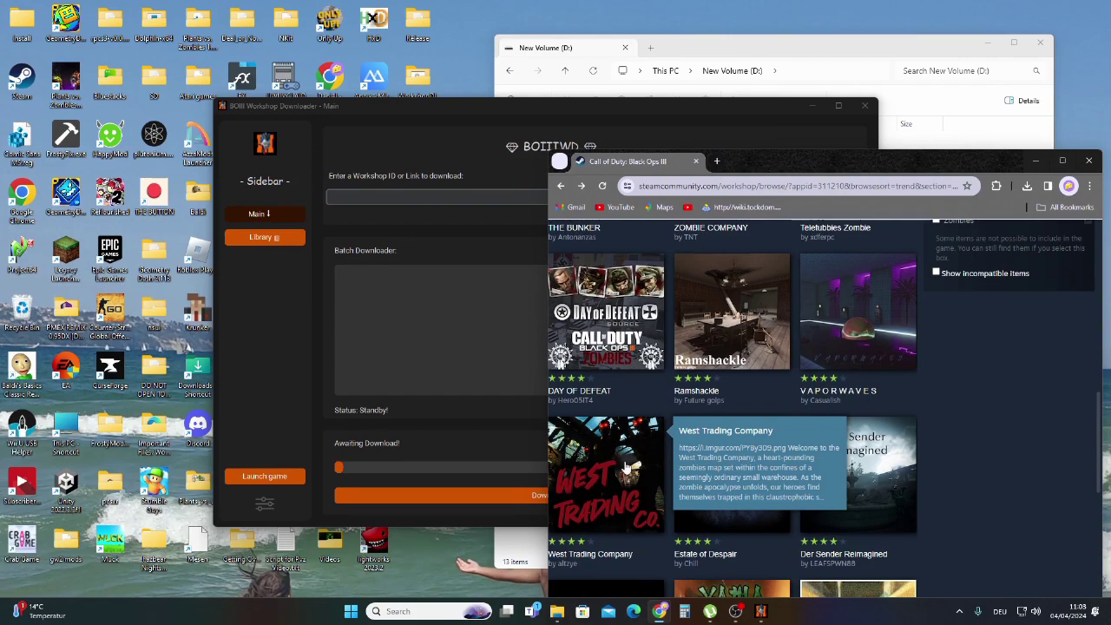
scroll(738, 382, down, 2)
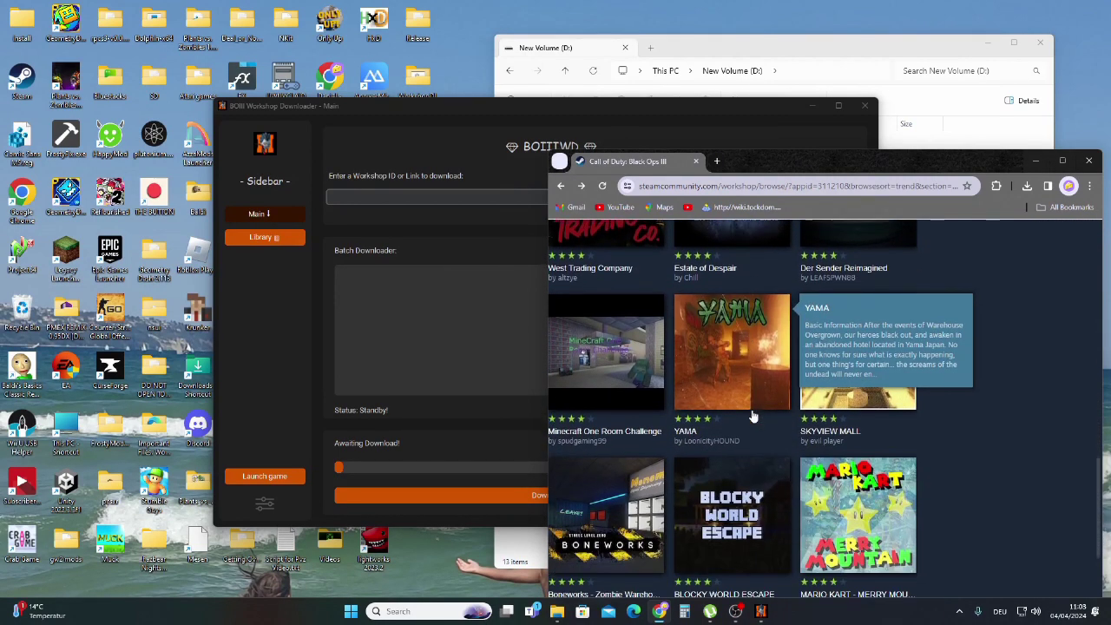
scroll(752, 414, up, 2)
scroll(1012, 519, down, 2)
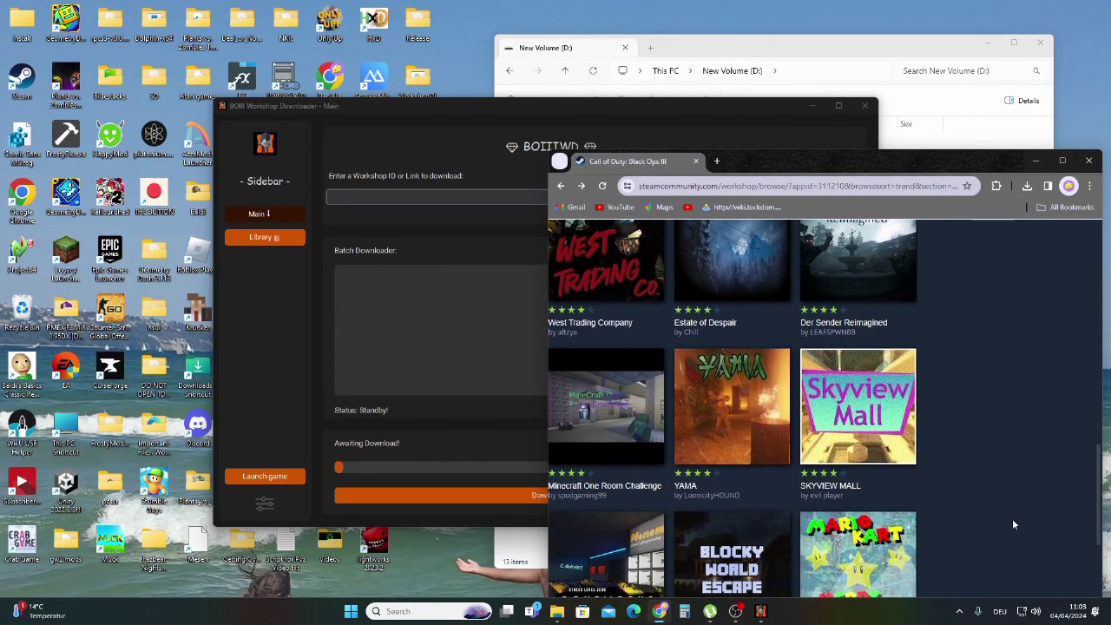
click(850, 439)
- Copy Skyview Mall's share link and focus BOIIIWD's link field
scroll(847, 433, down, 3)
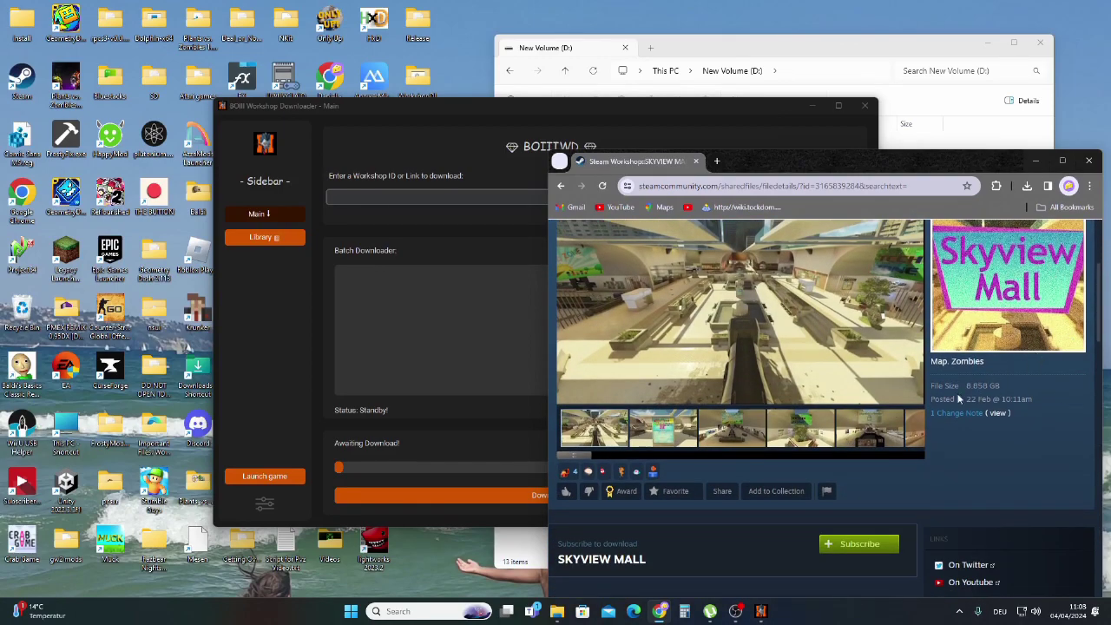
click(726, 492)
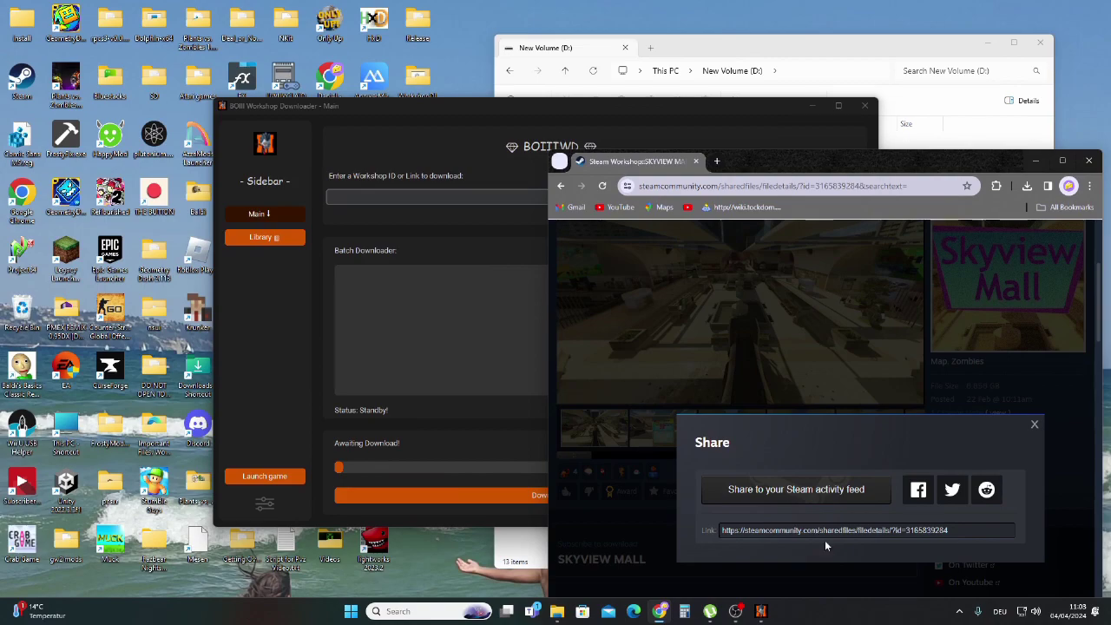
click(817, 526)
click(817, 529)
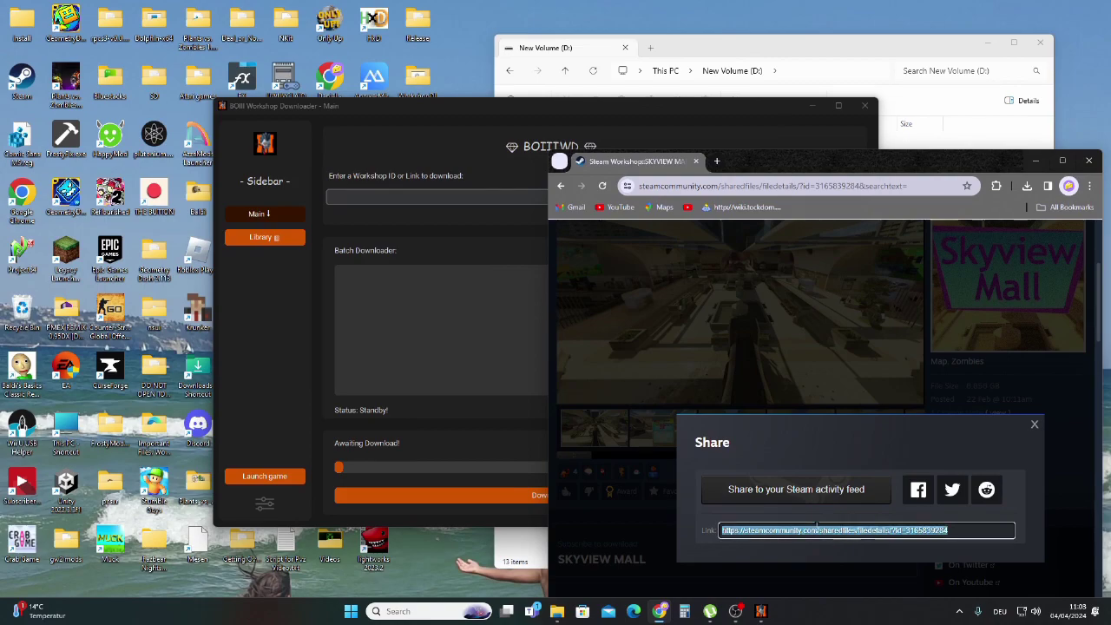
right_click(816, 528)
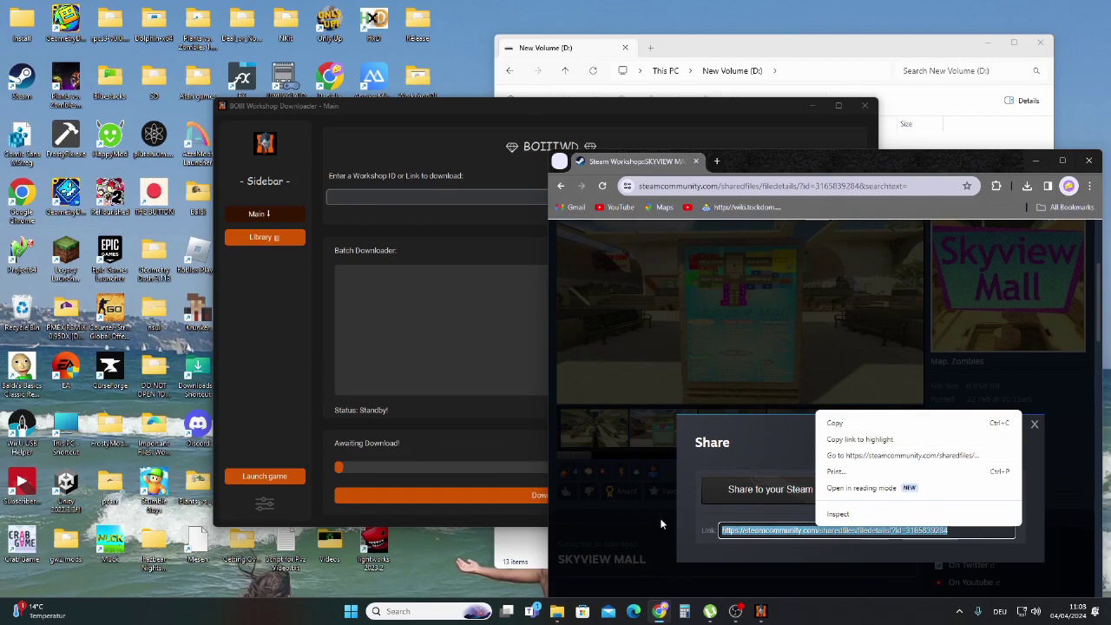
click(865, 424)
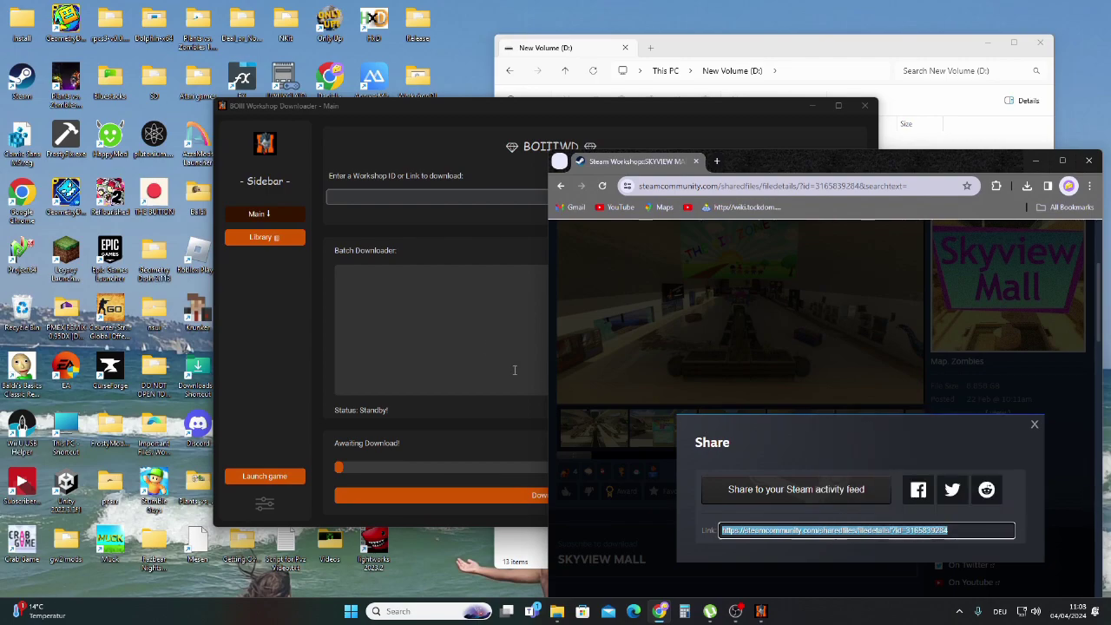
click(405, 195)
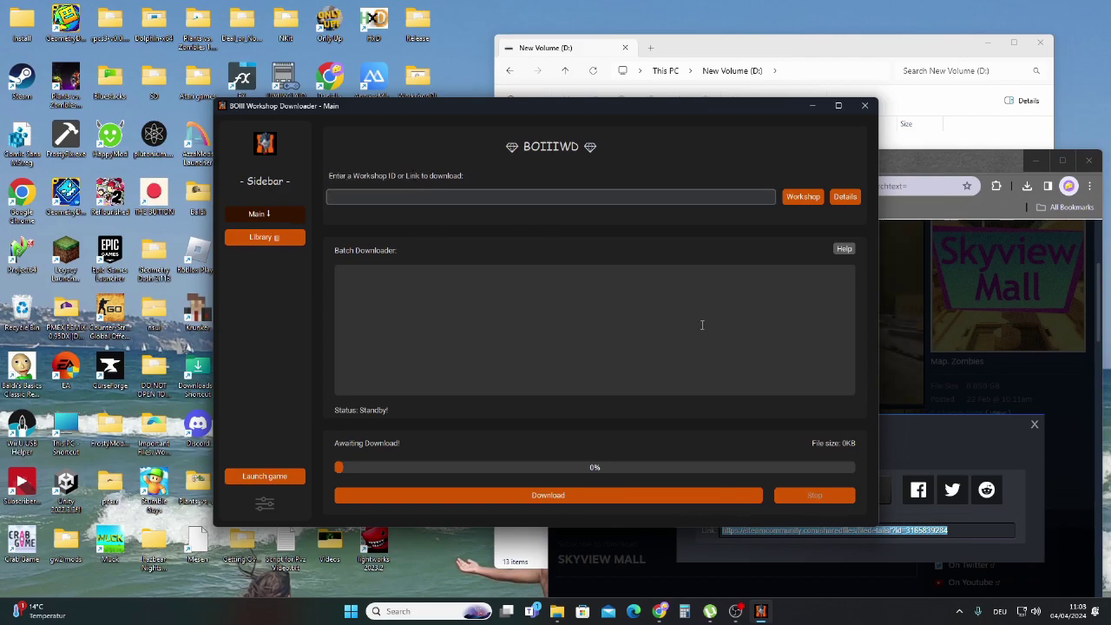
- Paste the Skyview Mall link, start its download, then close BOIIIWD
key(ctrl+v)
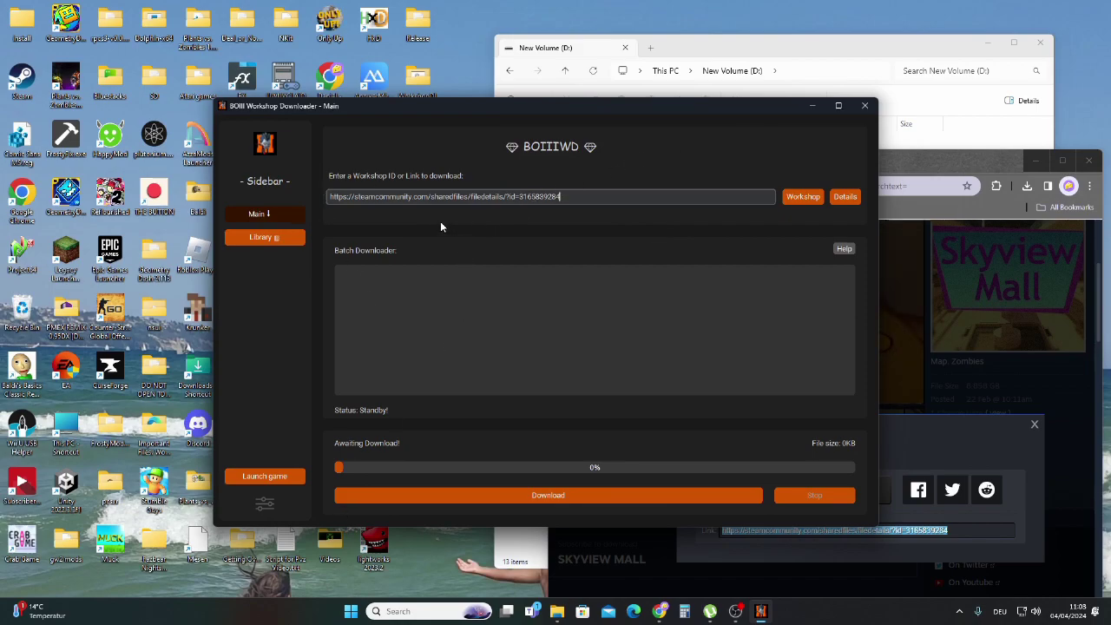
click(460, 496)
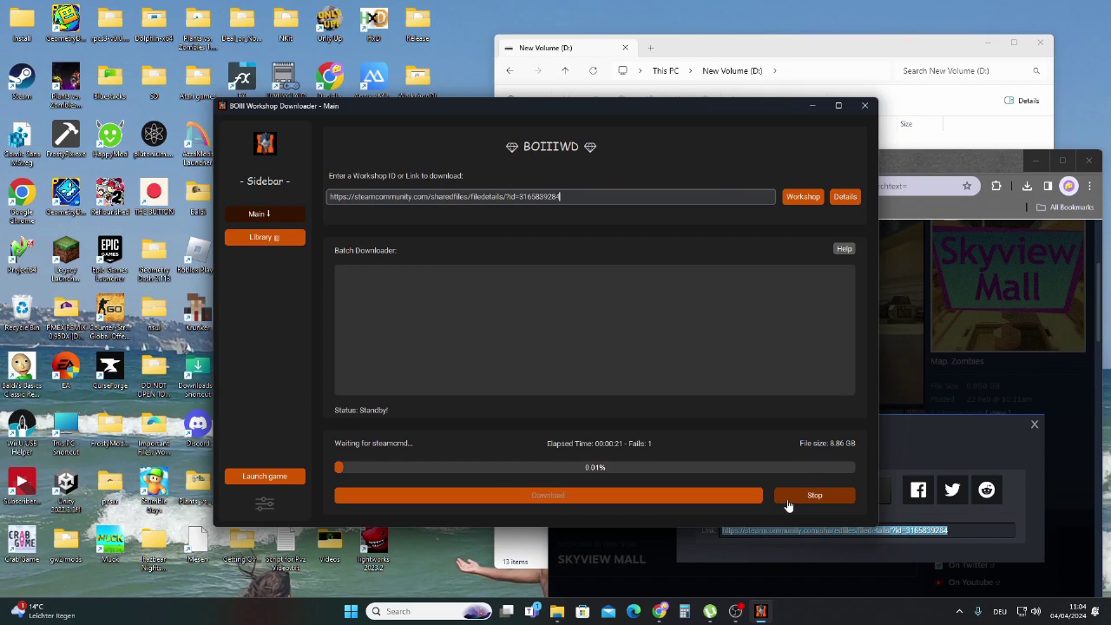
click(863, 106)
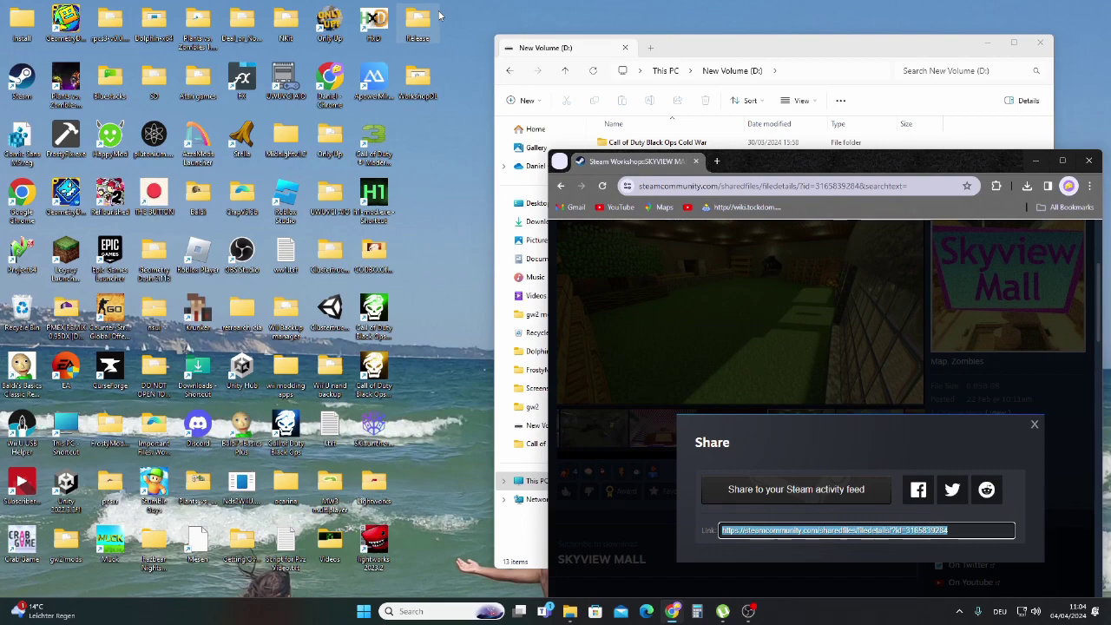
- Open the WorkshopDL folder, move it aside, and launch WorkshopDL.exe
double_click(418, 80)
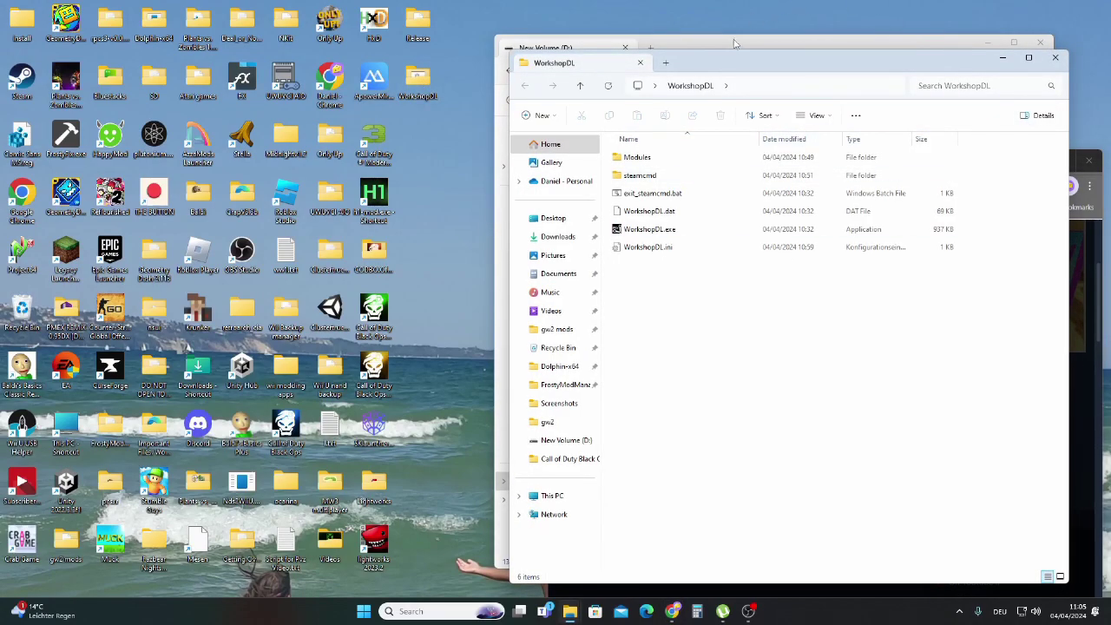
drag(736, 66, 274, 54)
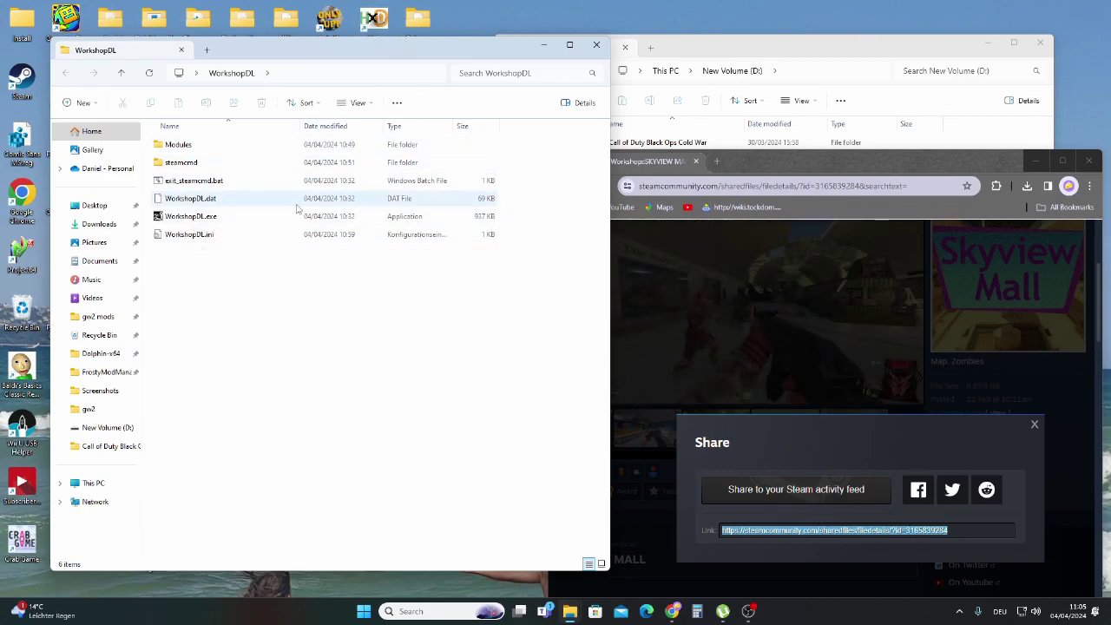
double_click(217, 217)
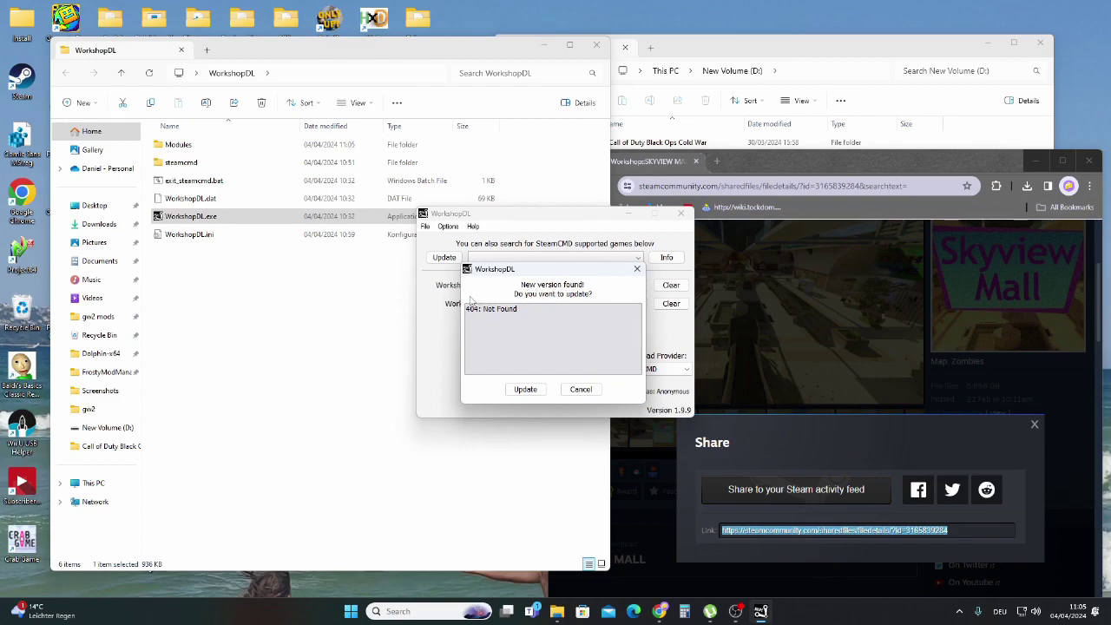
click(637, 269)
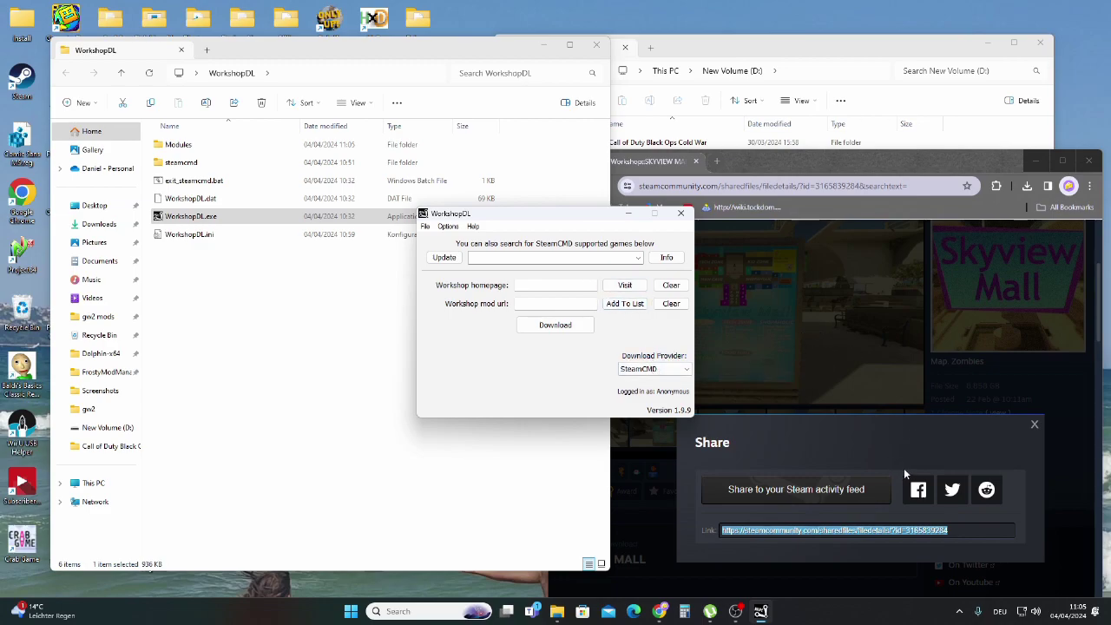
click(546, 307)
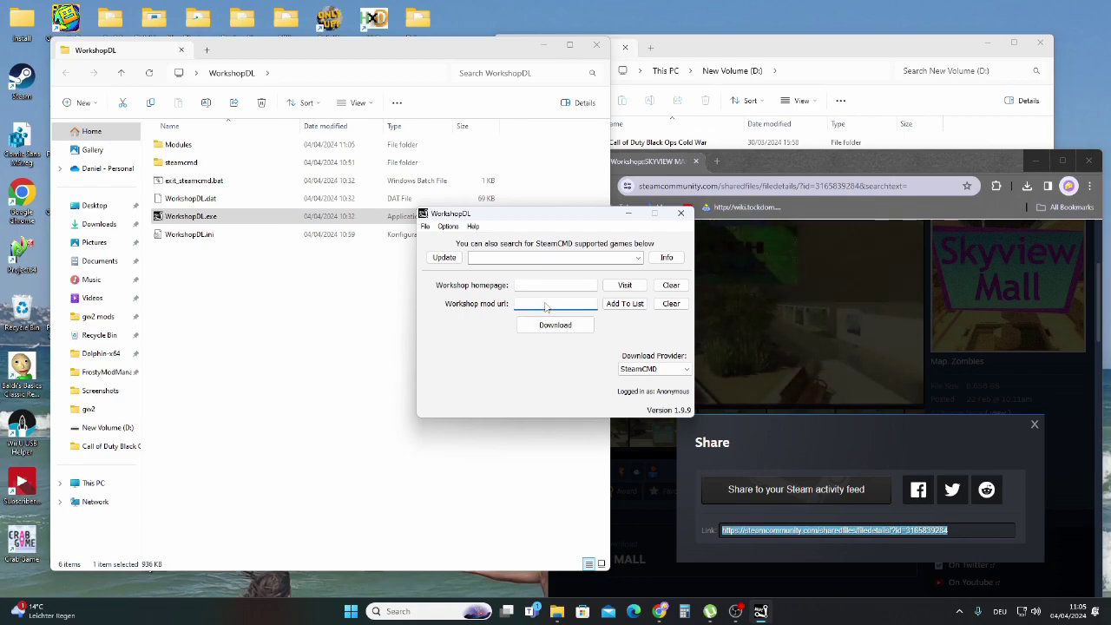
key(ctrl+v)
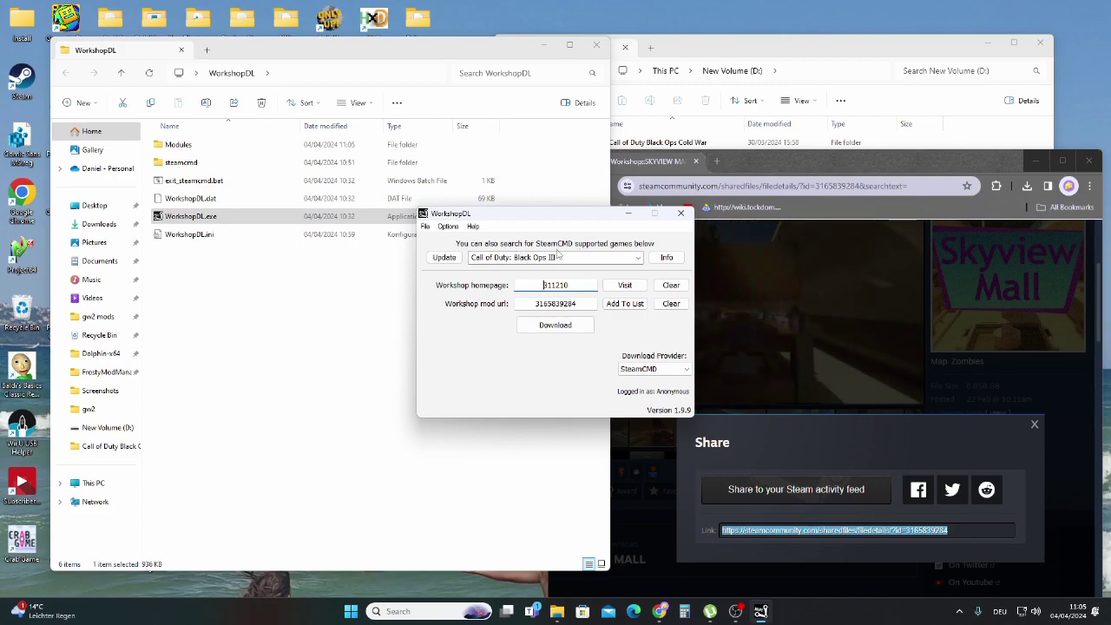
click(556, 326)
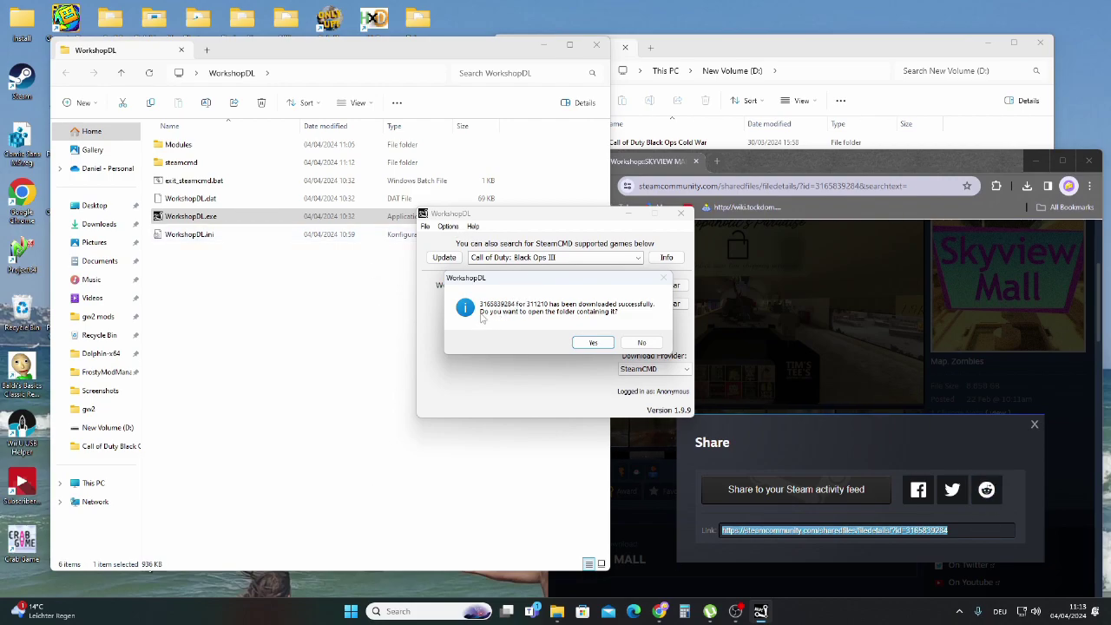
click(591, 342)
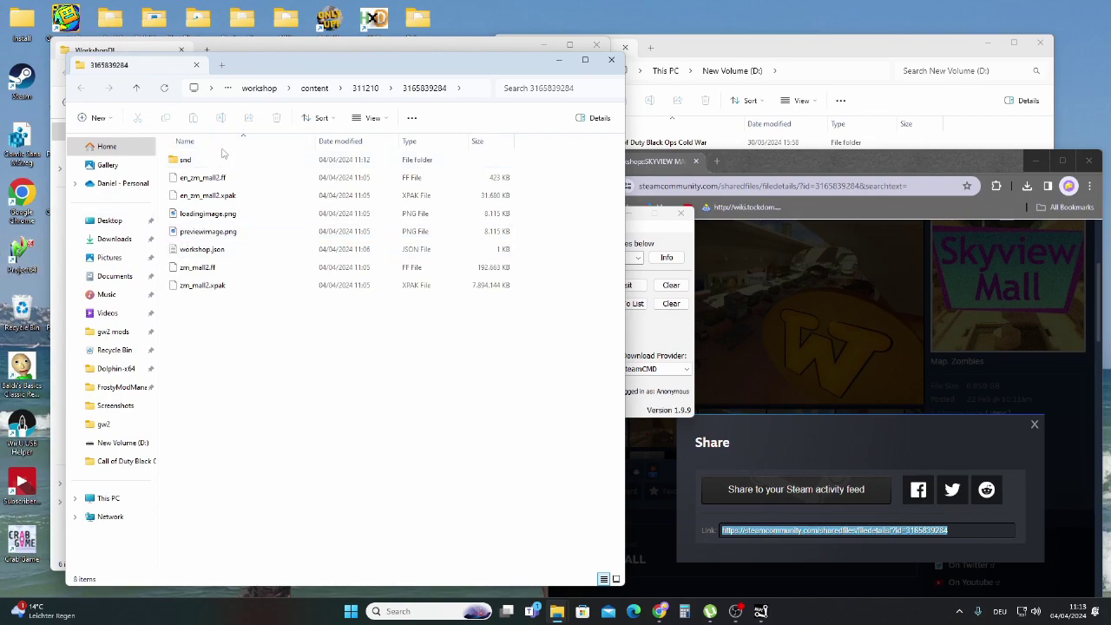
click(365, 91)
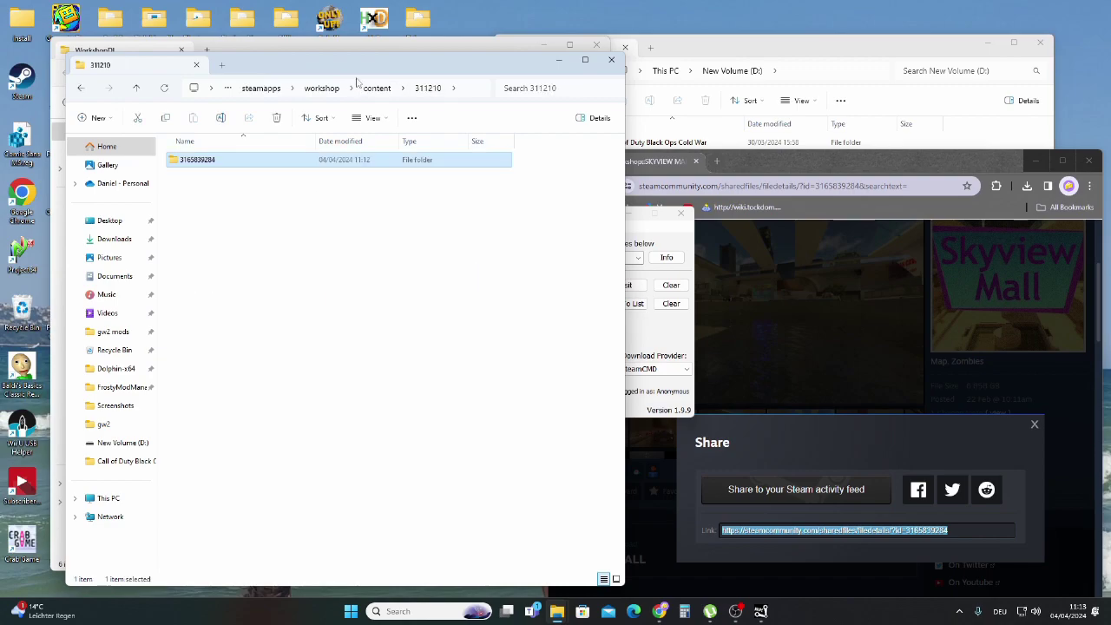
drag(253, 165, 441, 197)
drag(460, 69, 309, 287)
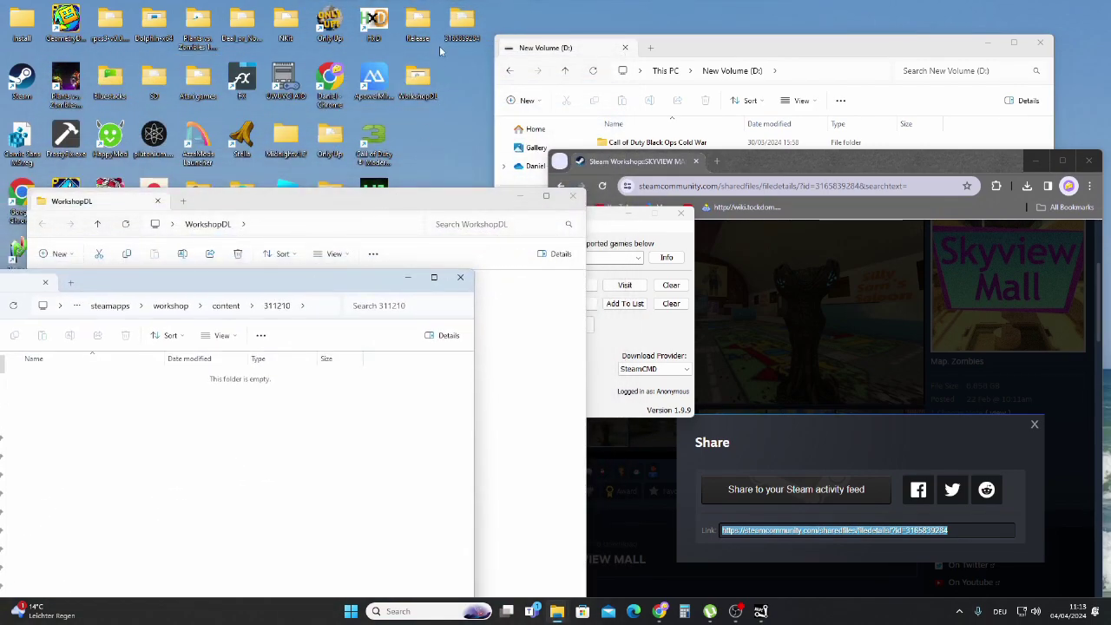
double_click(461, 25)
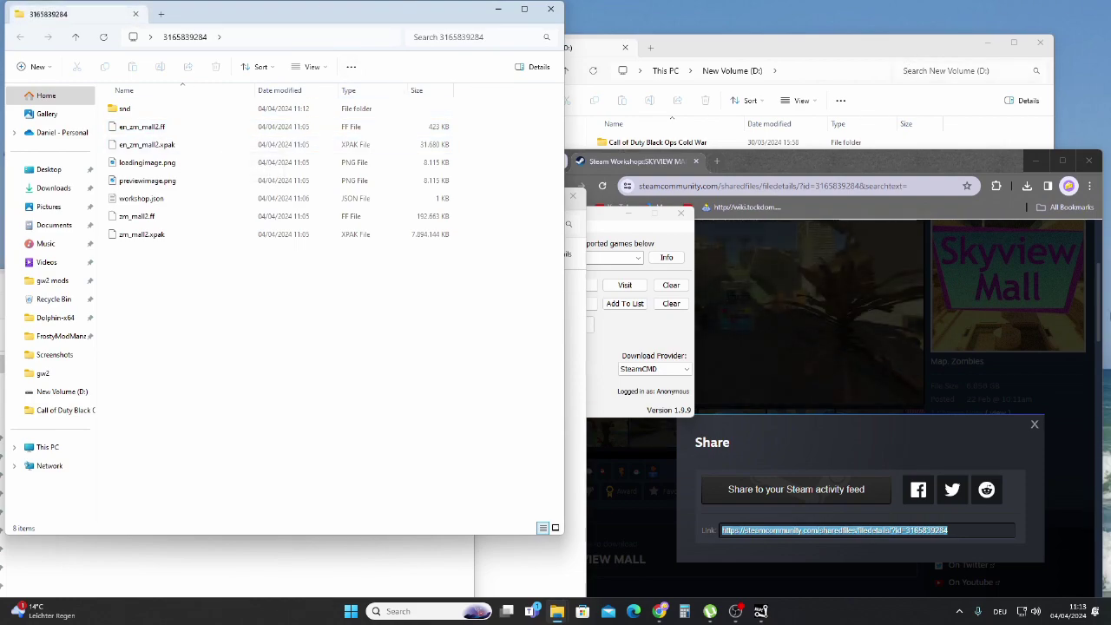
click(1089, 161)
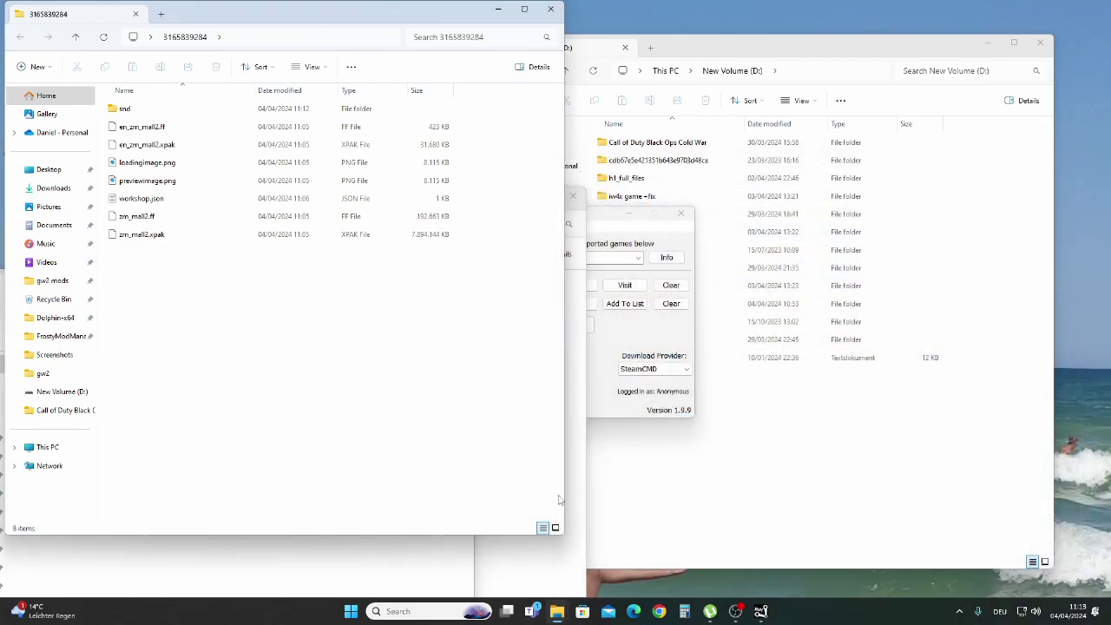
click(556, 611)
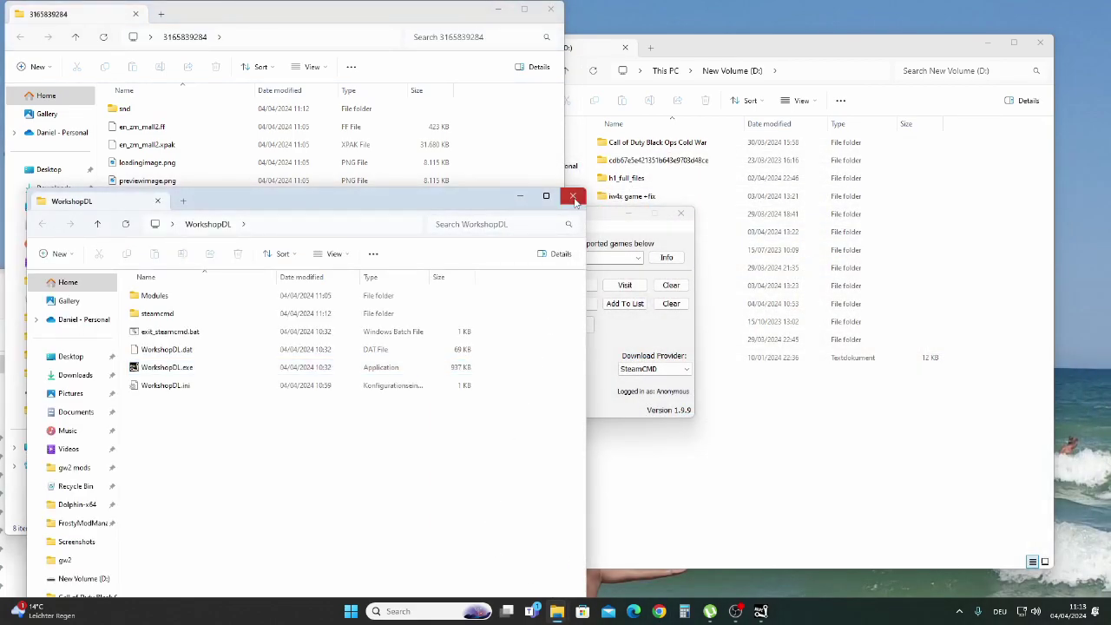
click(1040, 42)
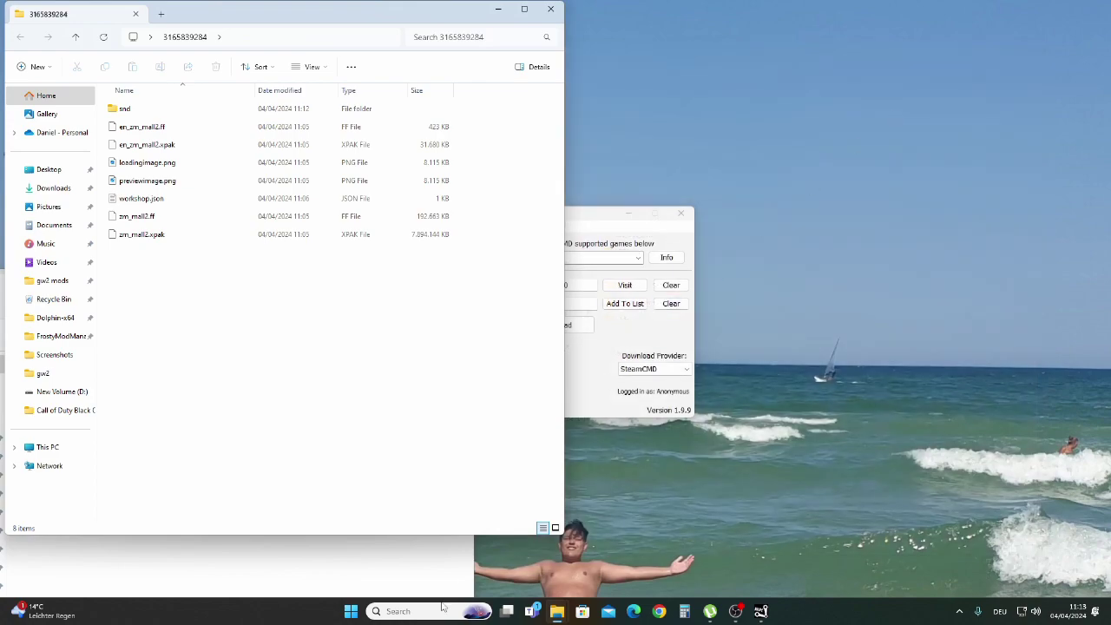
click(460, 277)
click(681, 212)
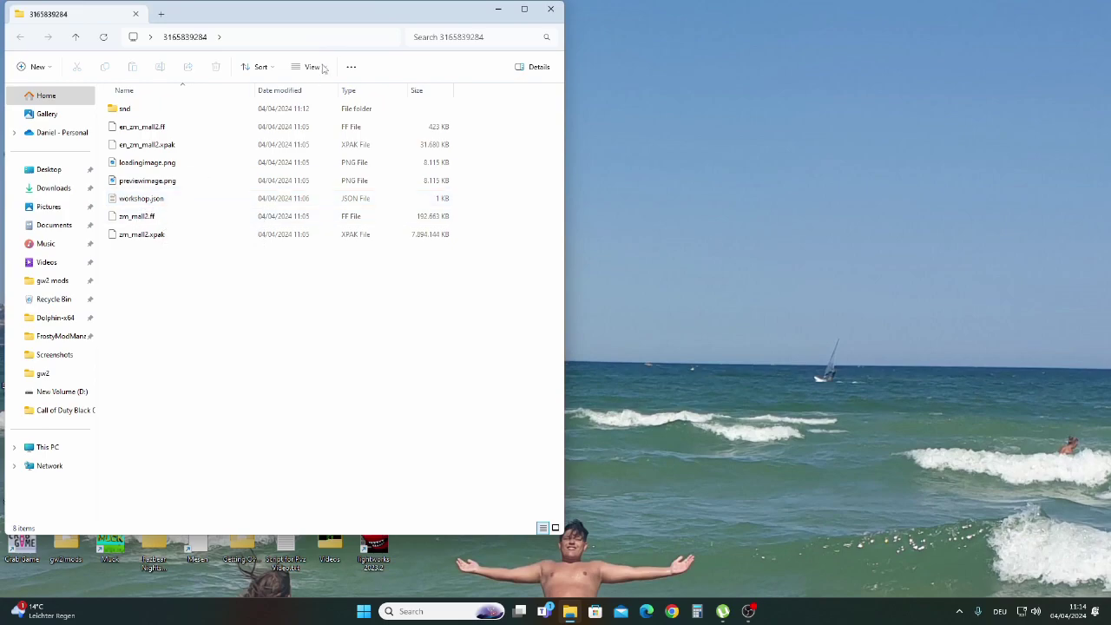
drag(360, 19, 398, 53)
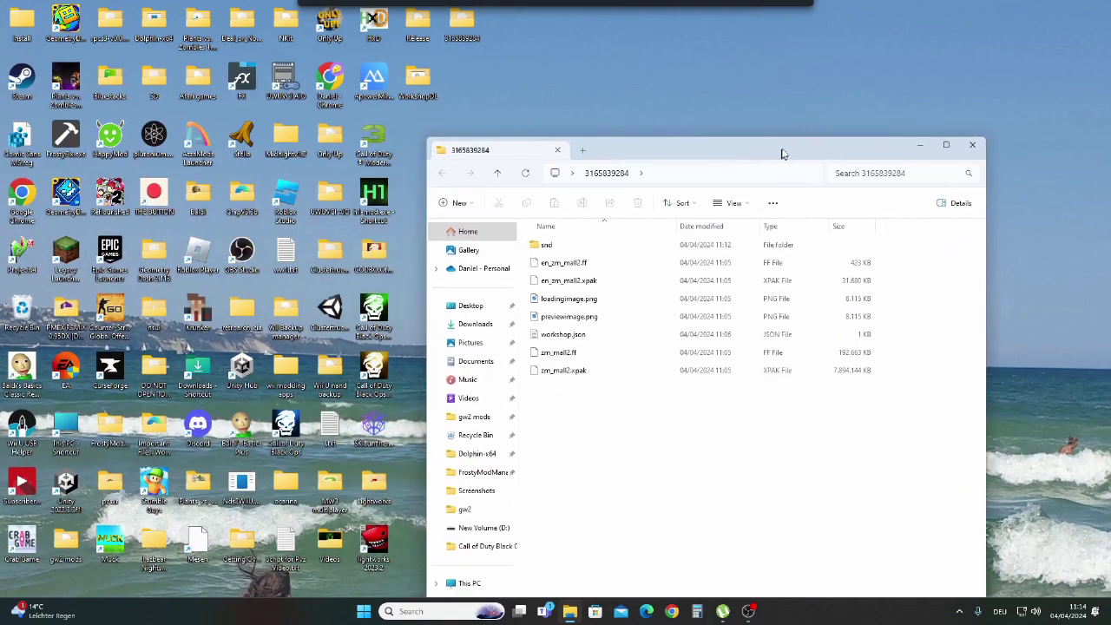
click(587, 323)
click(587, 323)
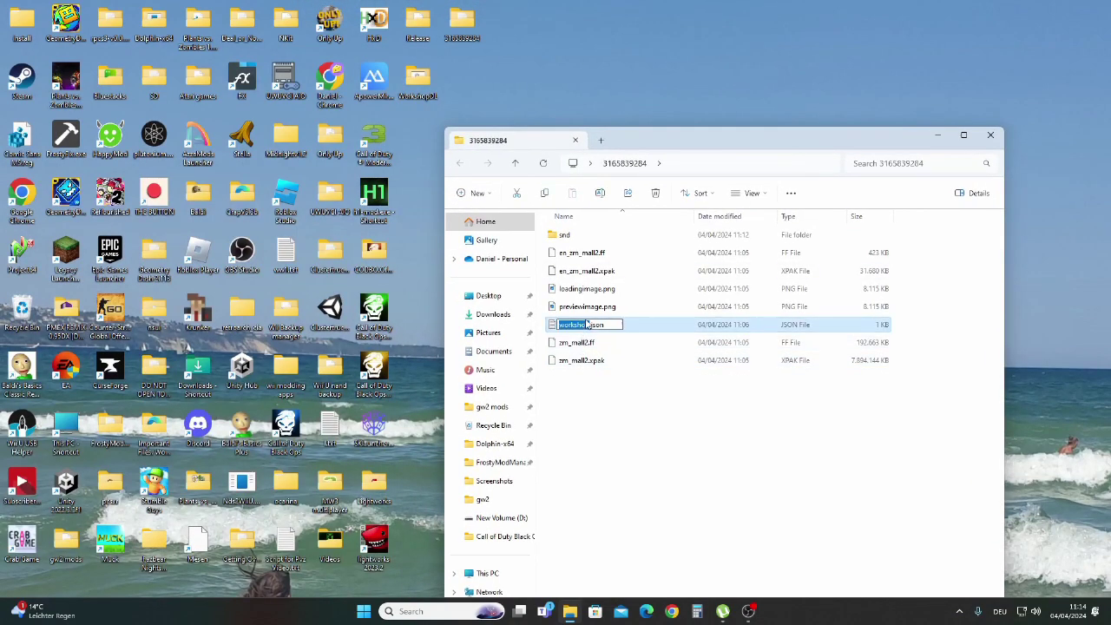
click(637, 313)
double_click(637, 323)
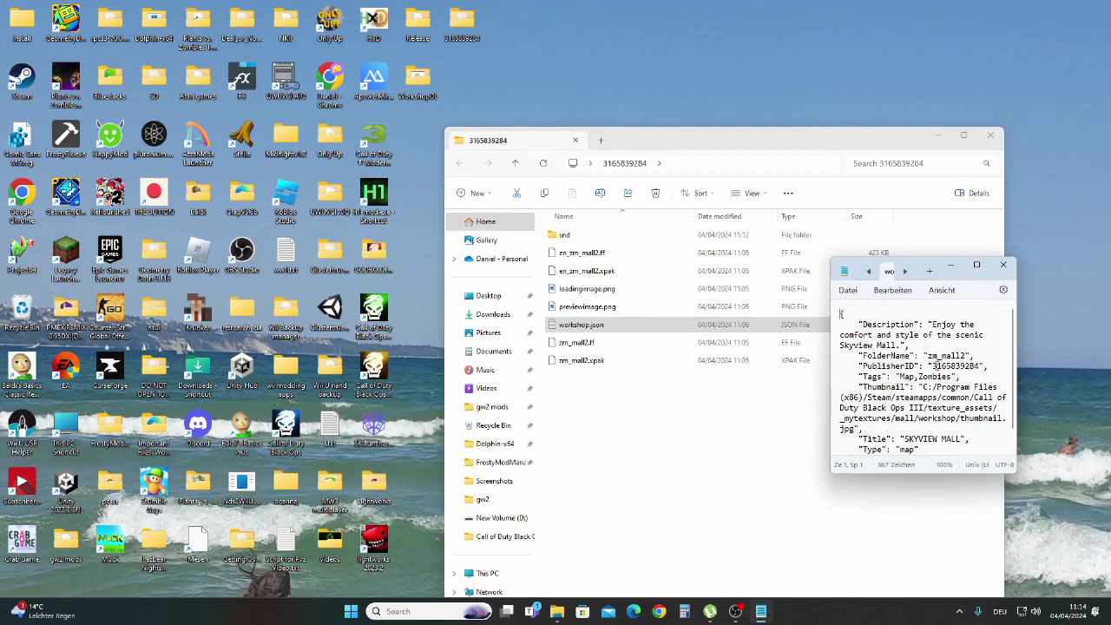
- Copy the folder name zm_mall2, then close Notepad and the folder window
drag(927, 356, 969, 356)
right_click(959, 357)
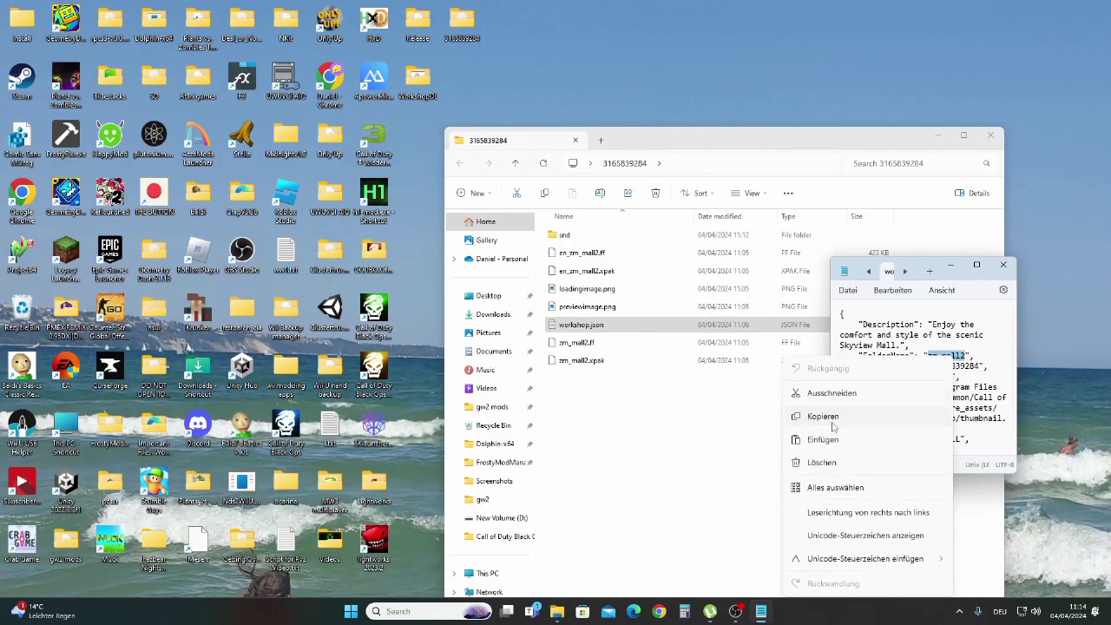
click(833, 423)
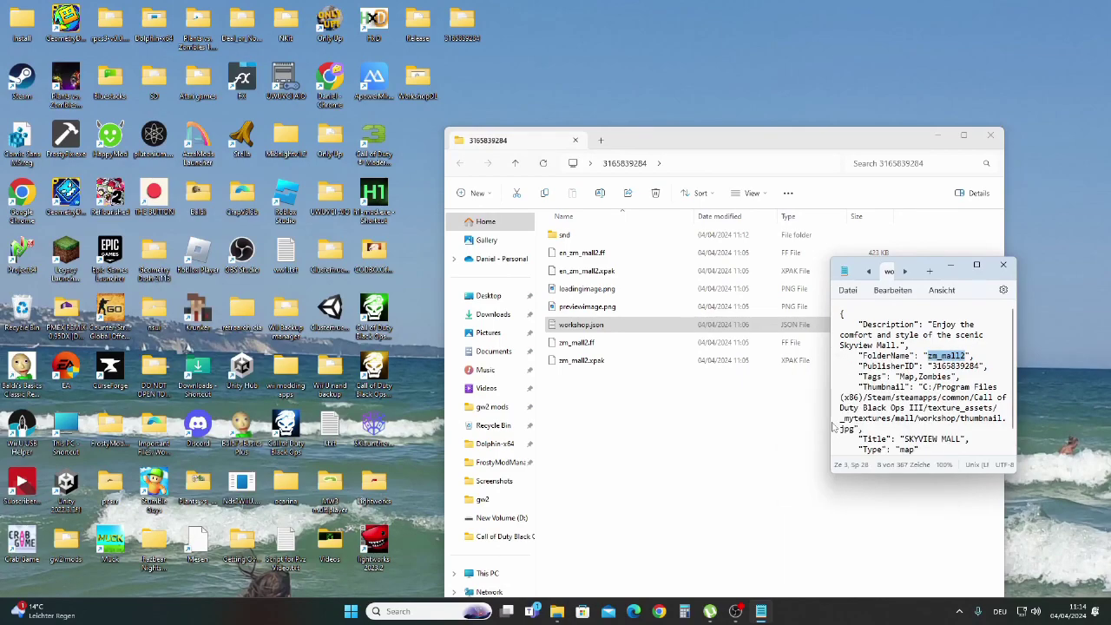
click(1003, 263)
click(990, 134)
right_click(612, 101)
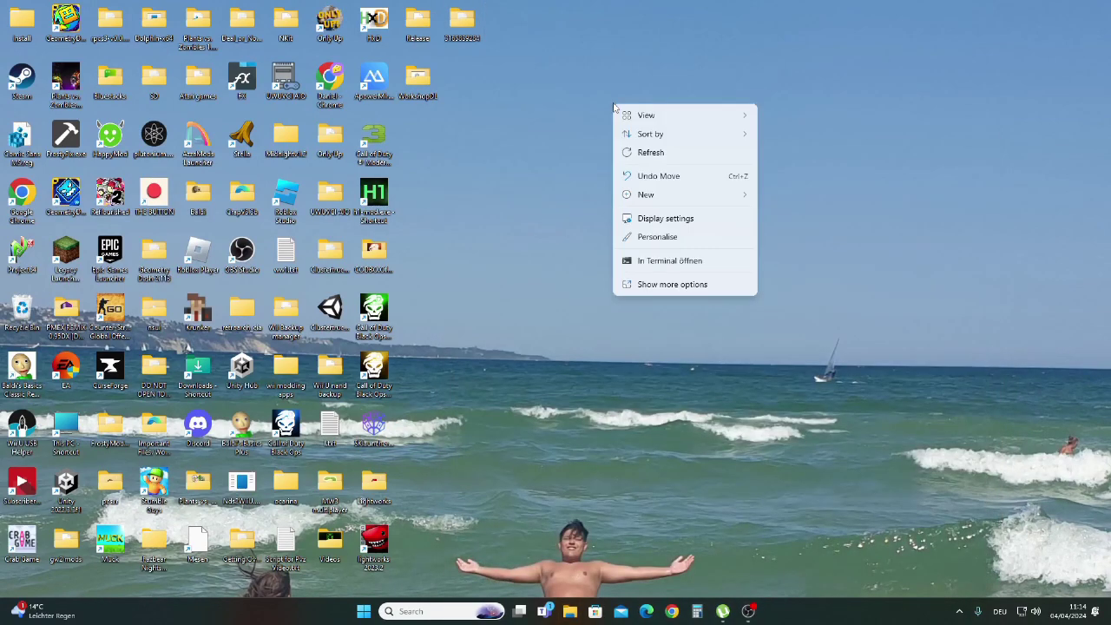
mouse_move(684, 195)
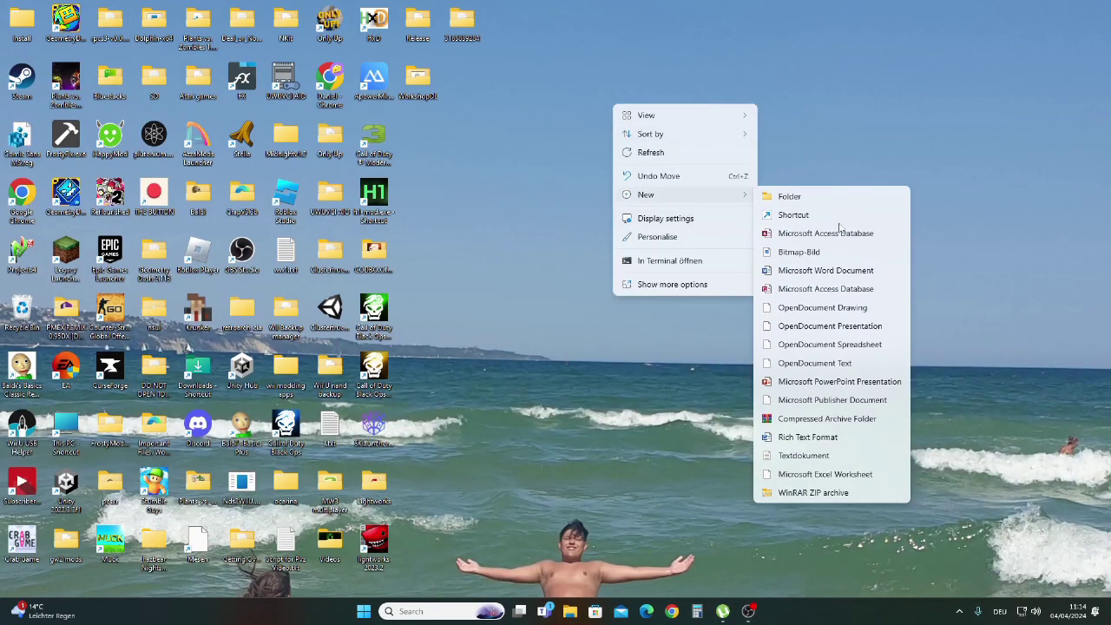
click(848, 194)
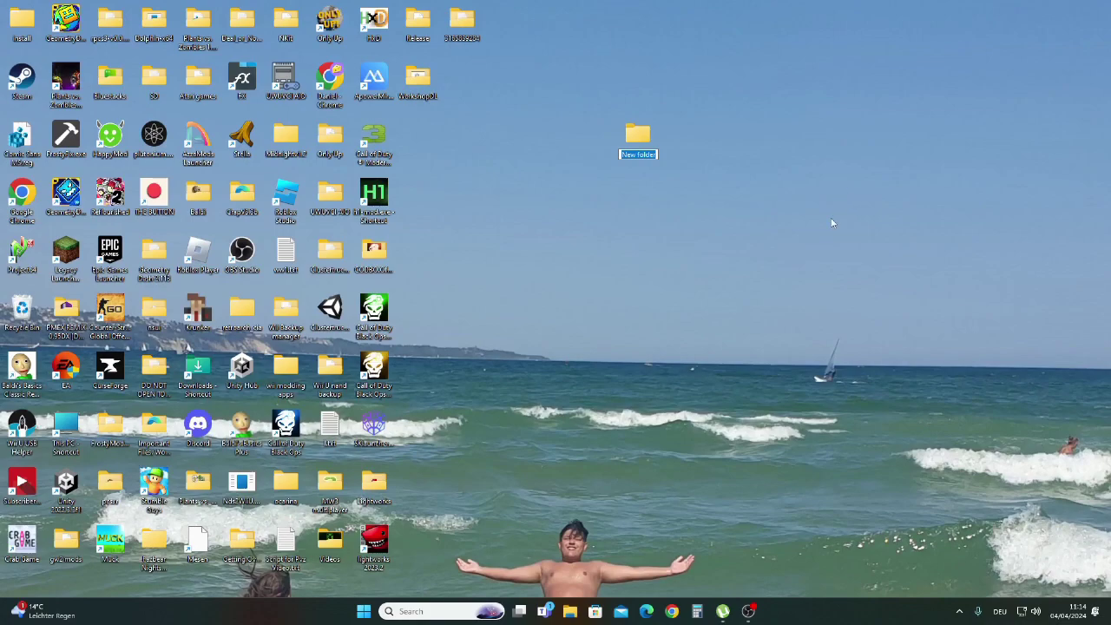
text(zm_mell2)
key(Return)
drag(467, 24, 807, 271)
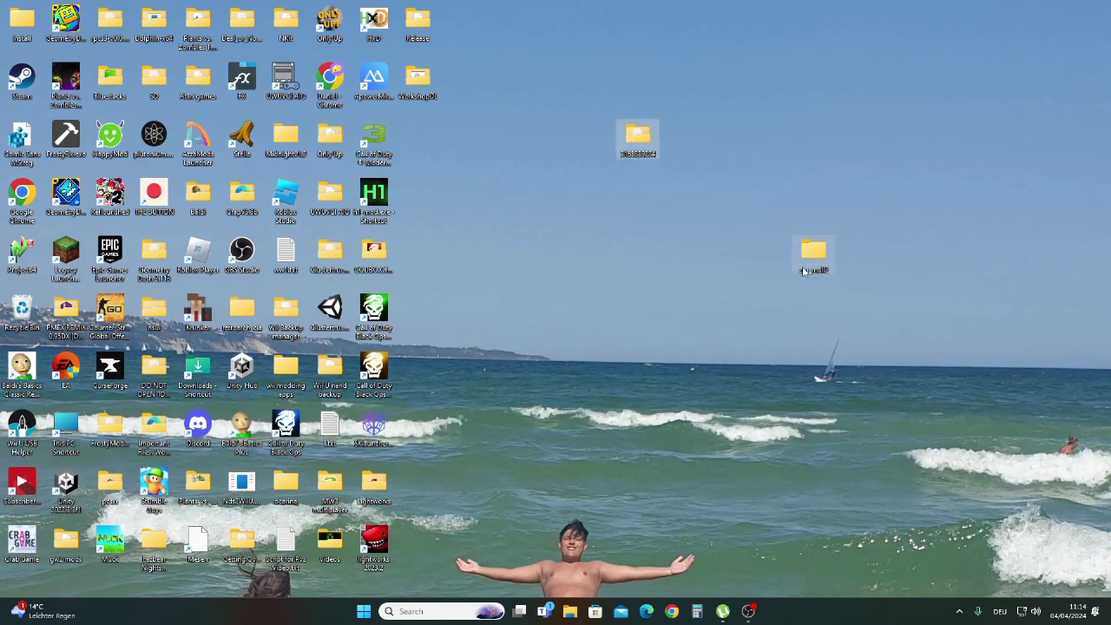
double_click(809, 269)
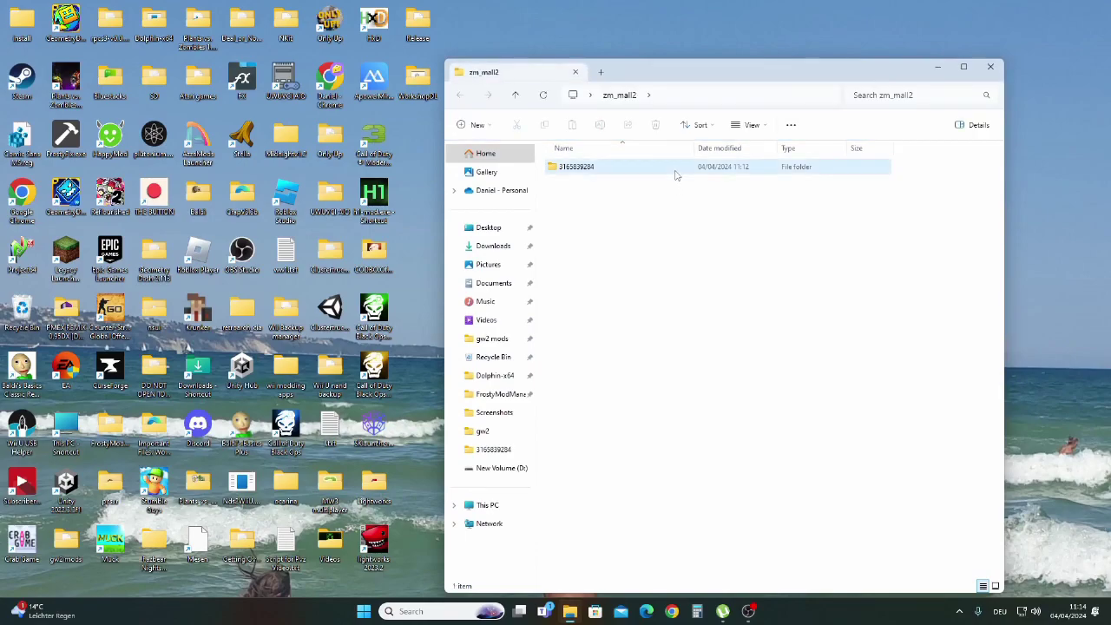
right_click(673, 172)
click(732, 184)
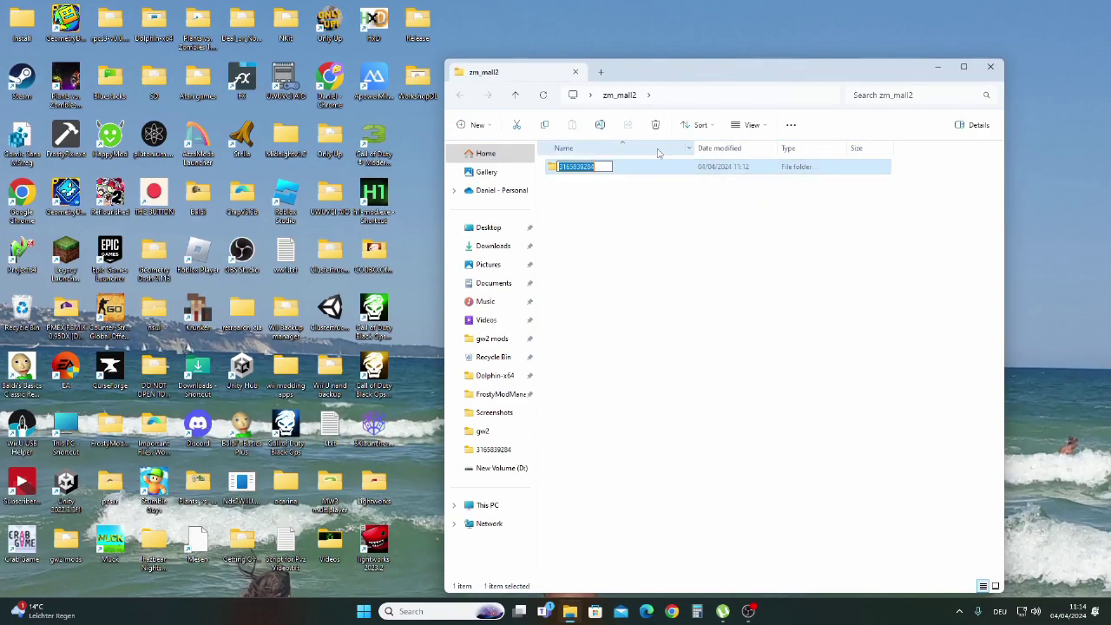
key(BackSpace)
text(zone)
click(558, 297)
click(466, 153)
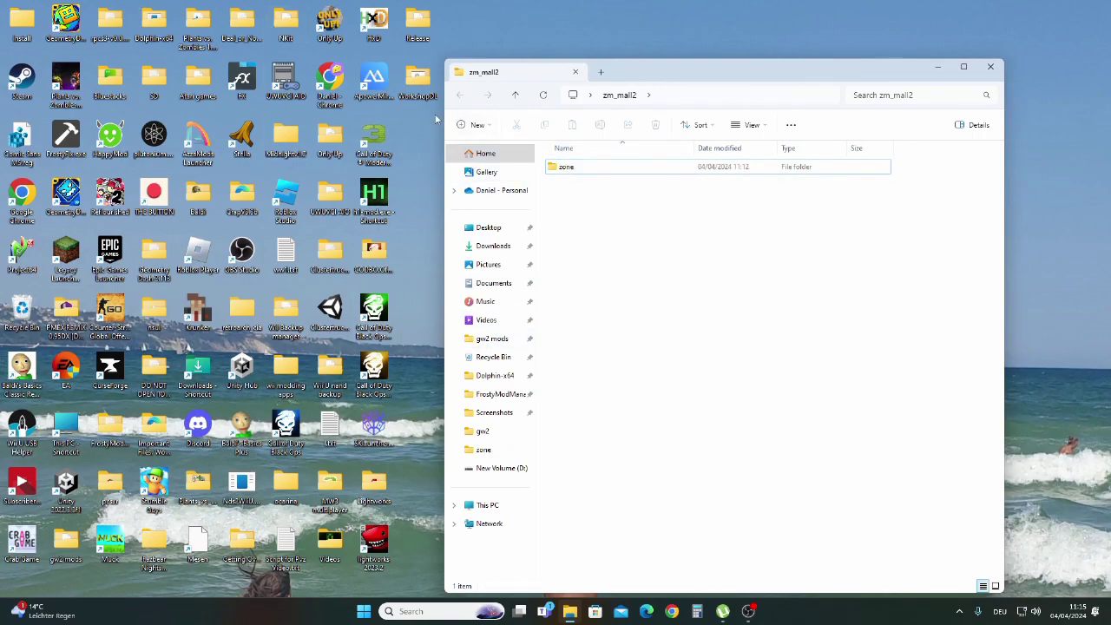
drag(634, 71, 556, 338)
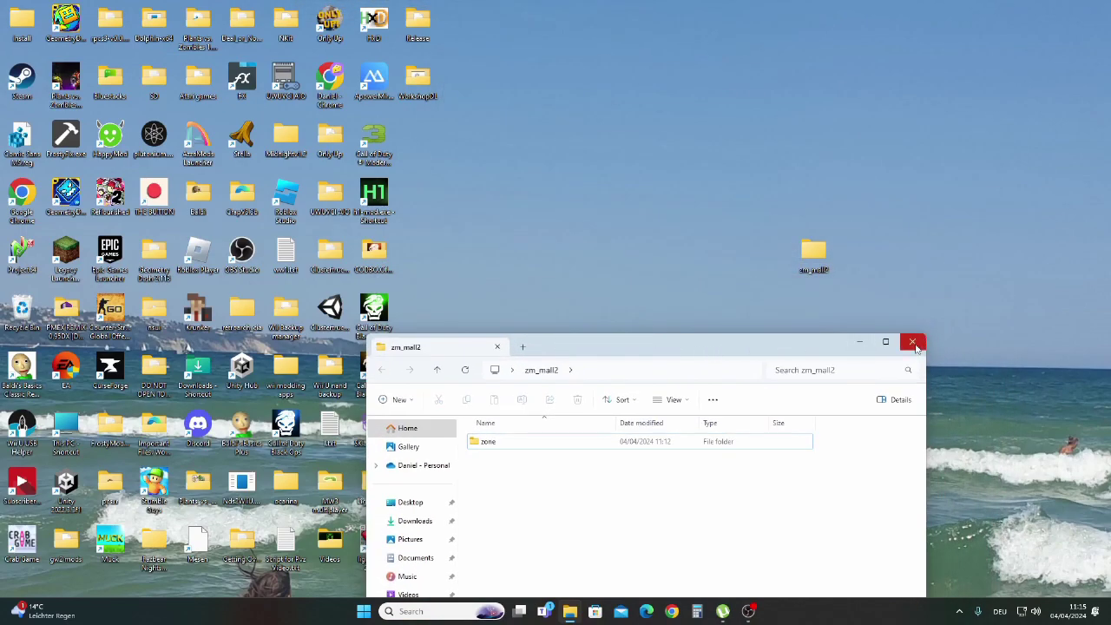
click(910, 335)
- Cut the zm_mall2 desktop folder and open D:\t7_full_game in a new Explorer window
right_click(826, 271)
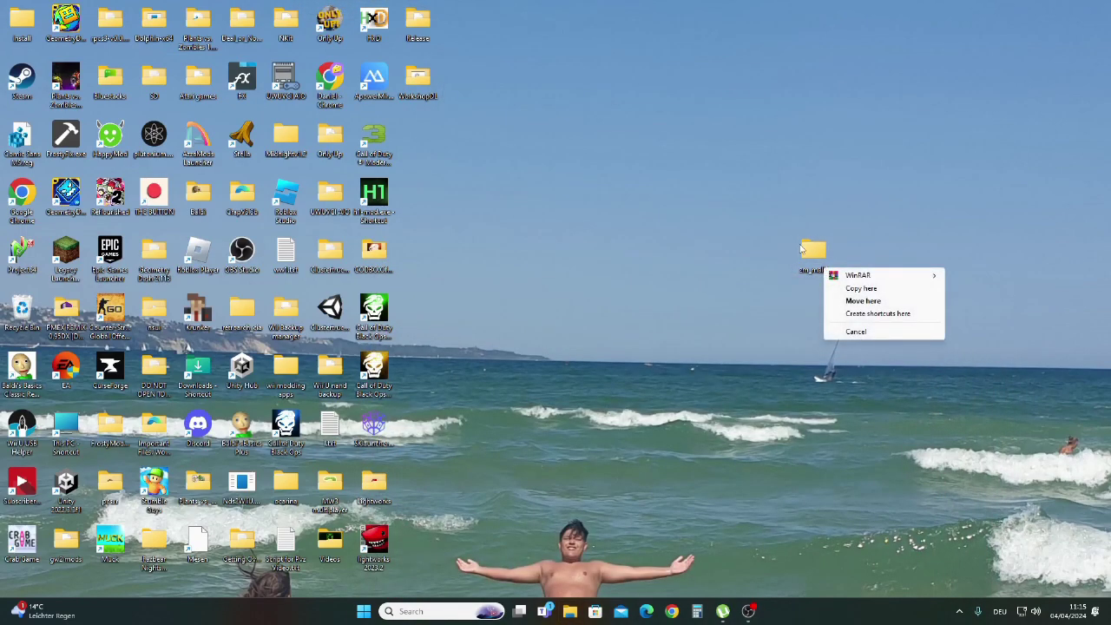
right_click(811, 254)
key(Escape)
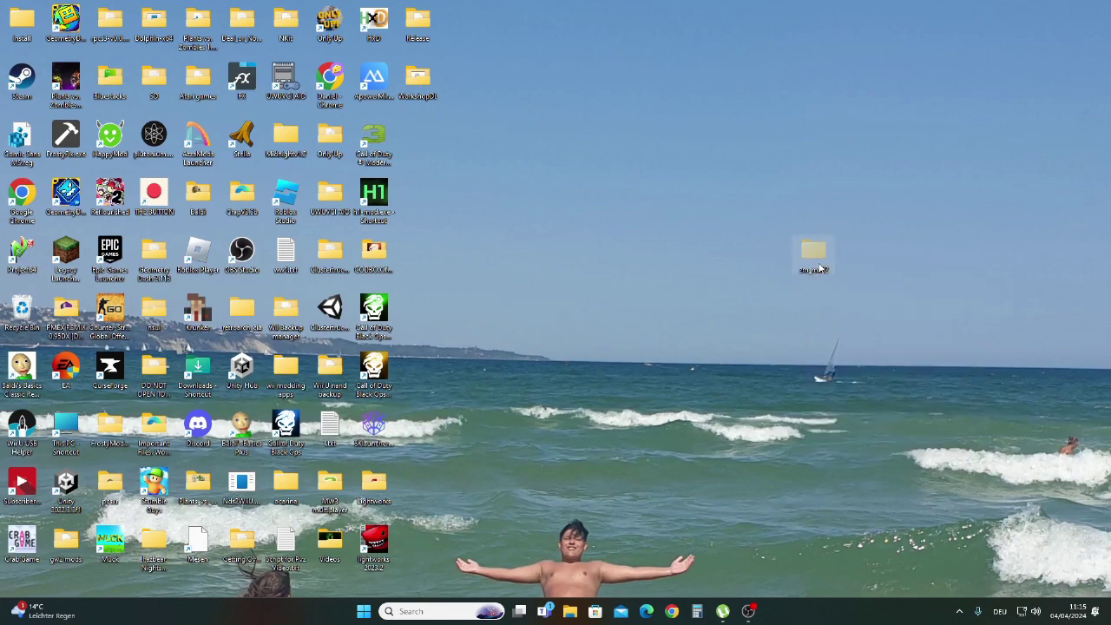
click(570, 611)
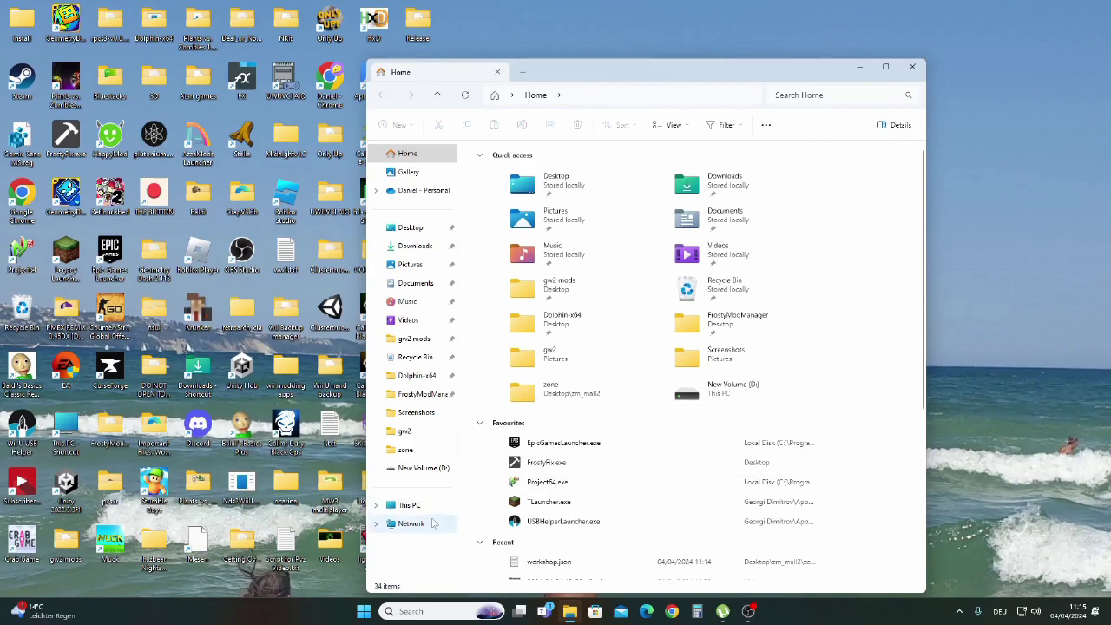
click(409, 505)
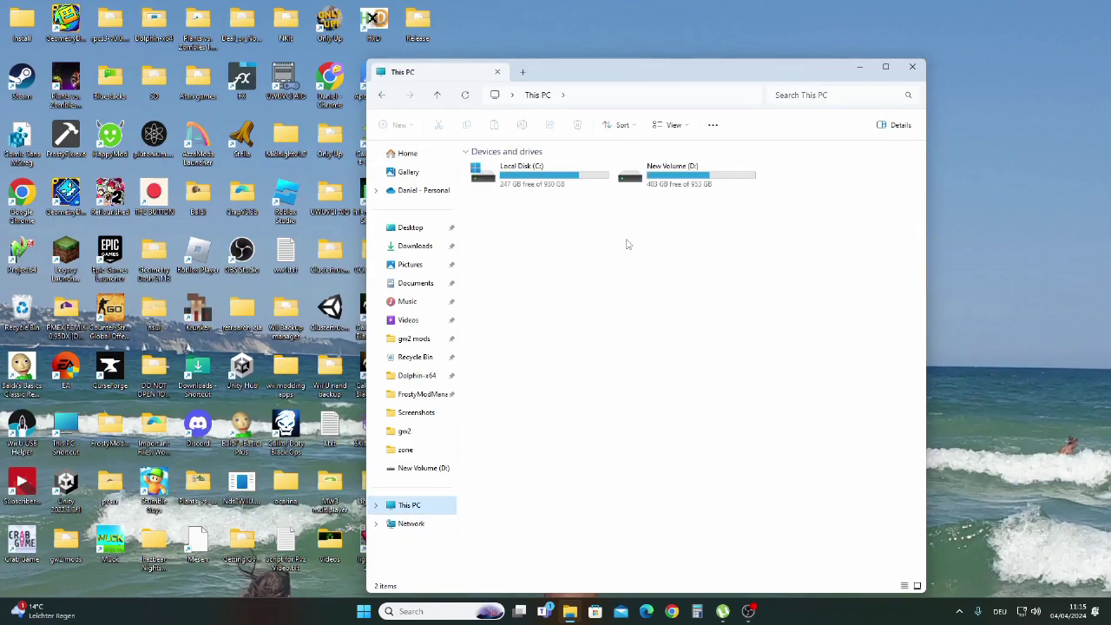
double_click(663, 186)
click(542, 327)
double_click(542, 328)
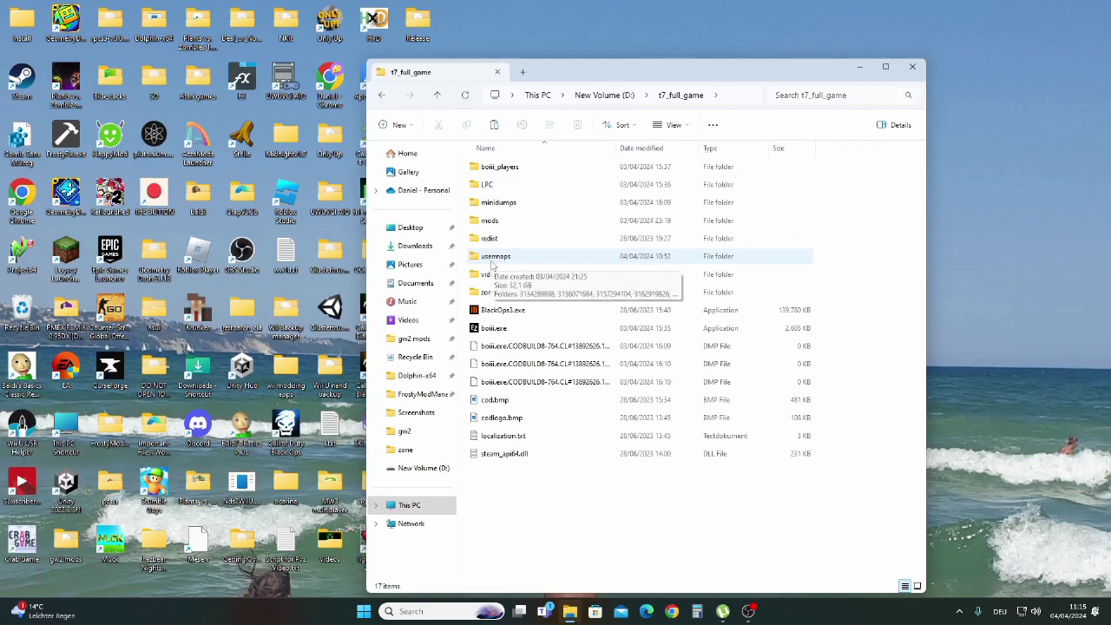
- Paste zm_mall2 into the usermaps folder and let the move finish
right_click(536, 492)
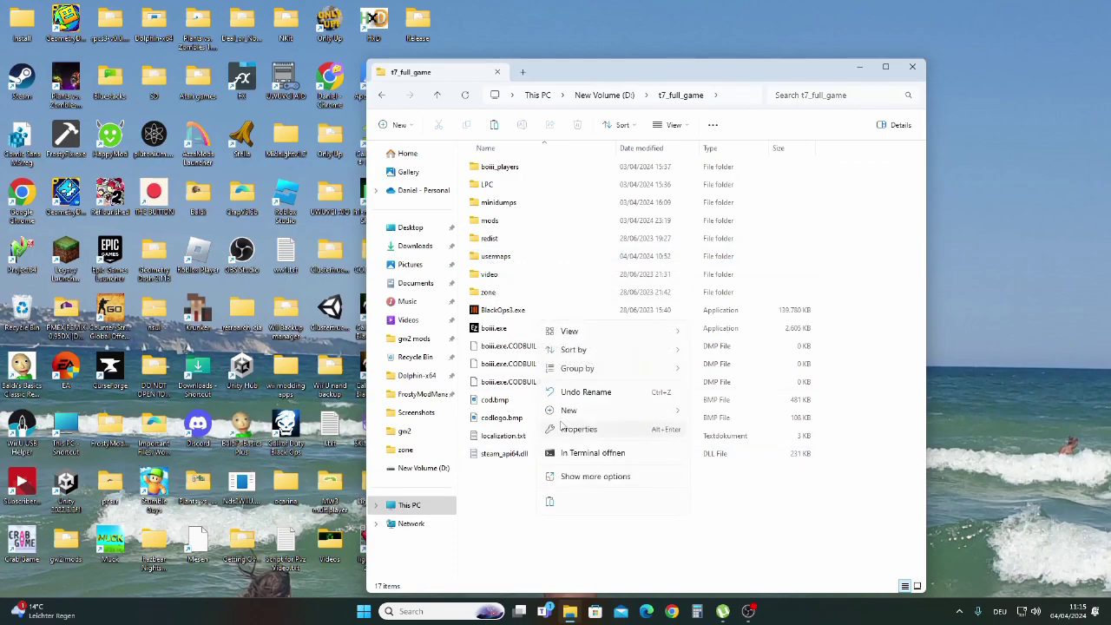
mouse_move(673, 411)
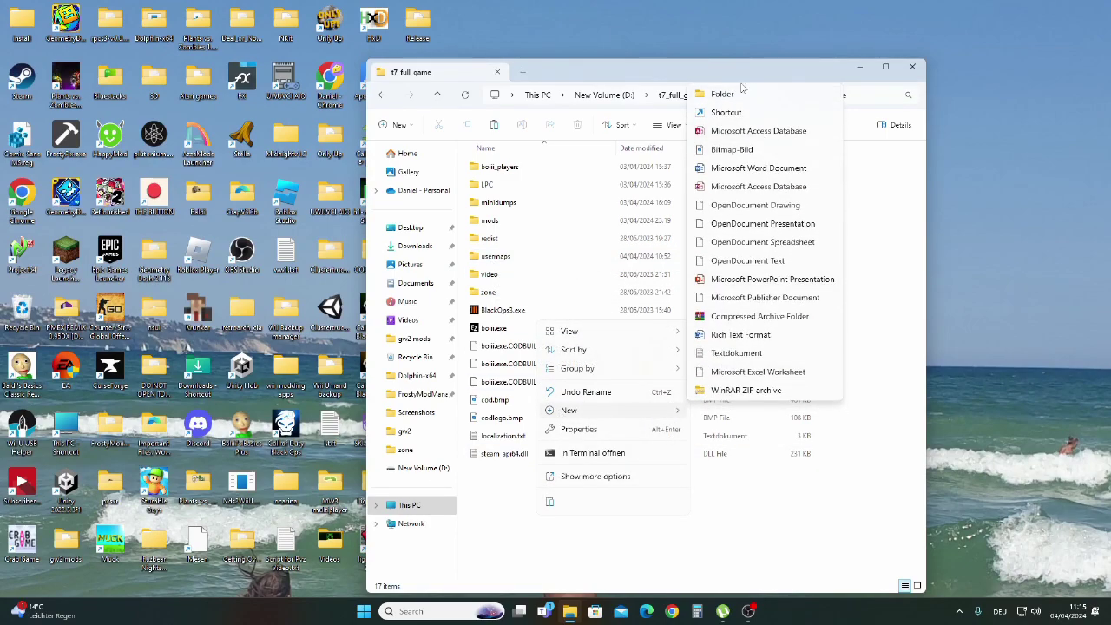
click(510, 255)
double_click(511, 255)
right_click(518, 385)
click(533, 394)
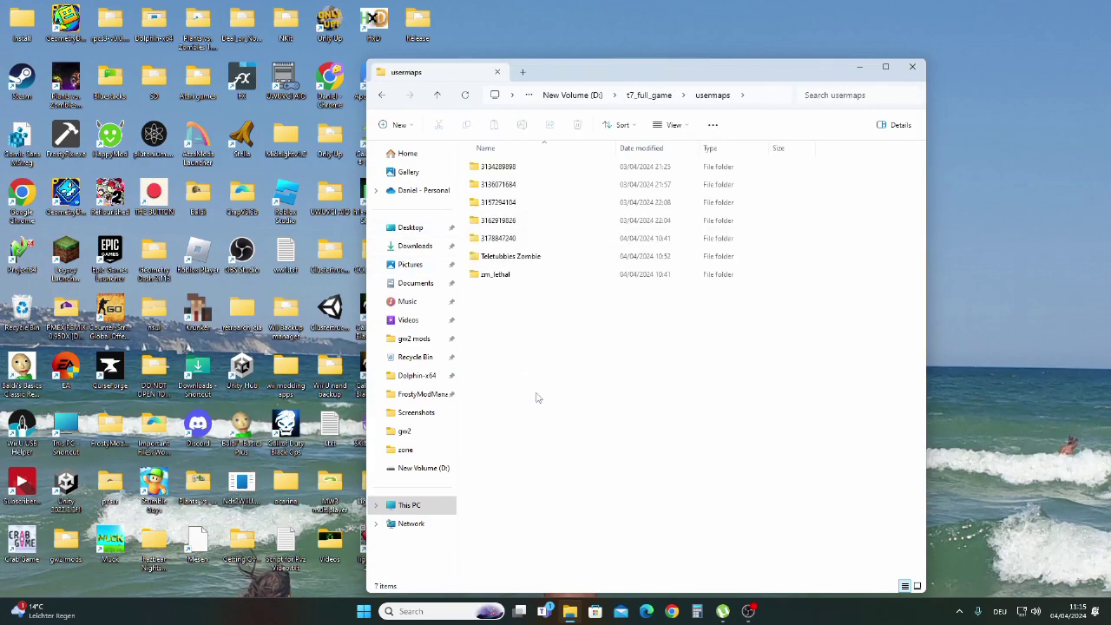
drag(538, 150, 590, 405)
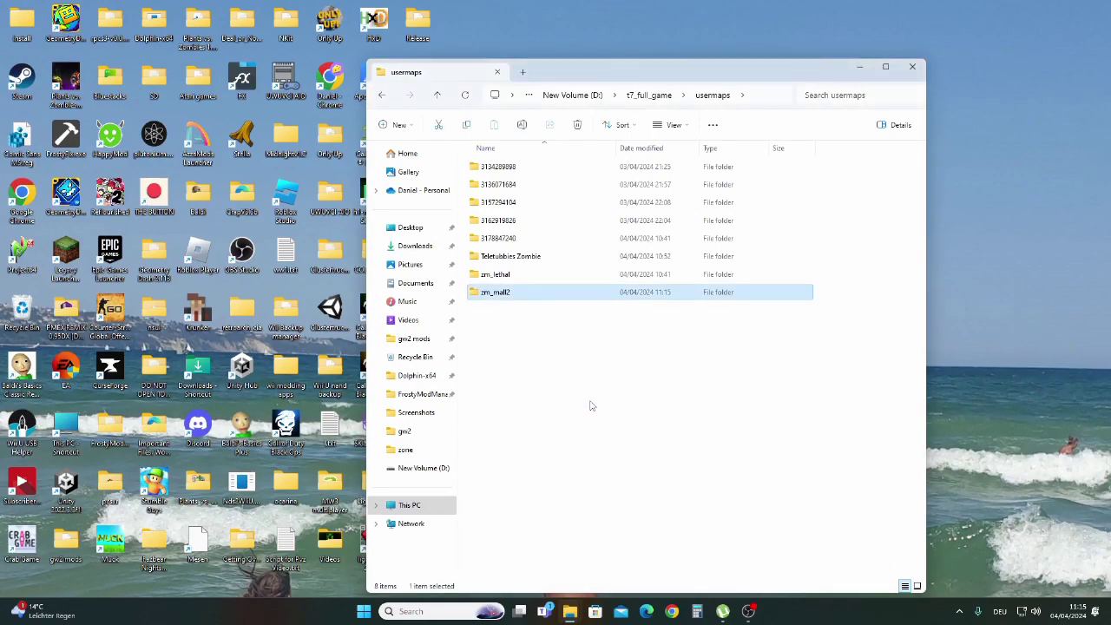
click(590, 405)
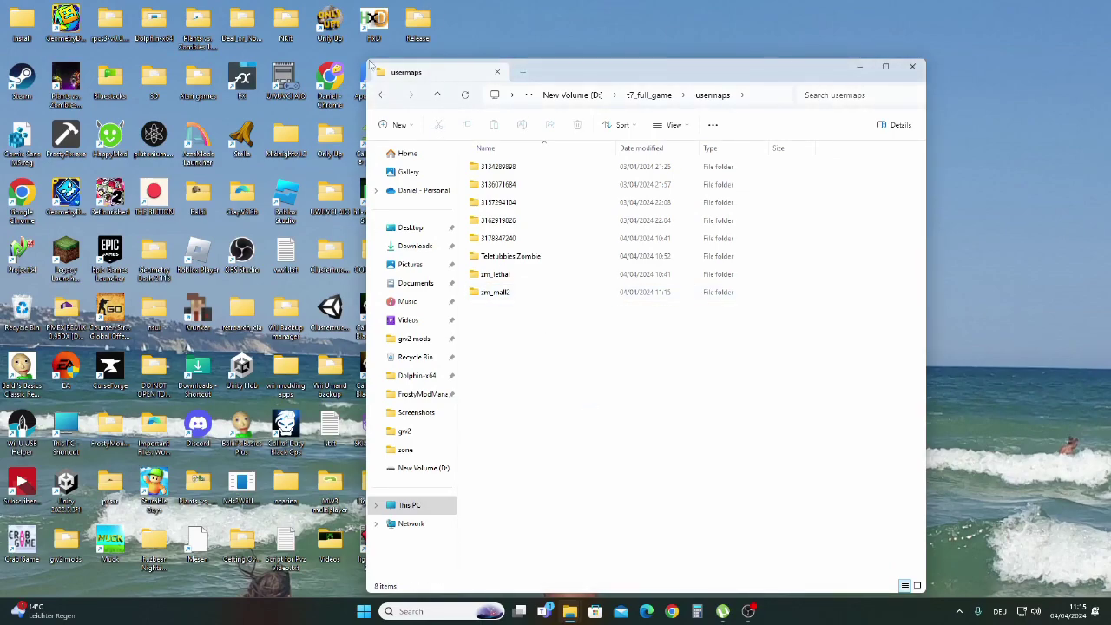
- Run boiii.exe from t7_full_game, choose Play, and dismiss the Steam ownership error
click(380, 95)
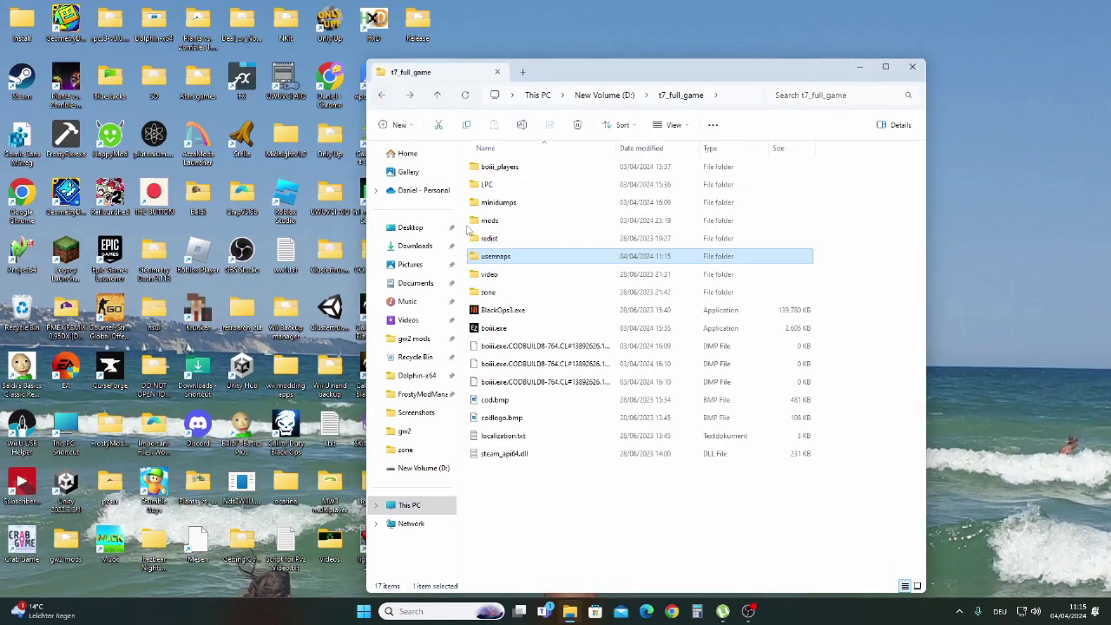
click(519, 327)
click(514, 329)
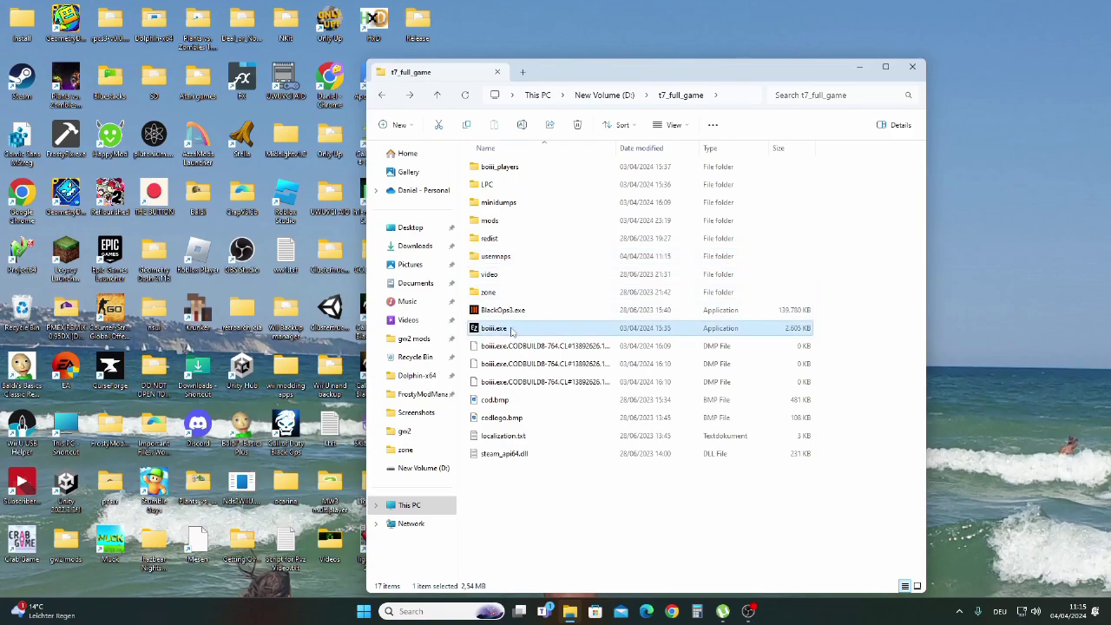
double_click(547, 332)
click(526, 344)
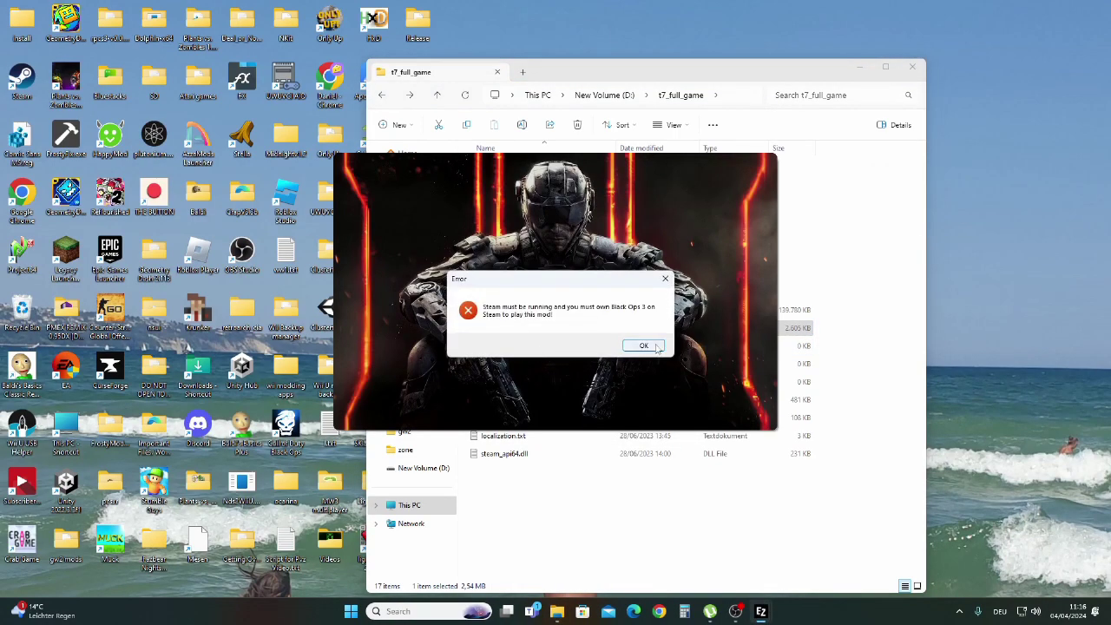
click(647, 345)
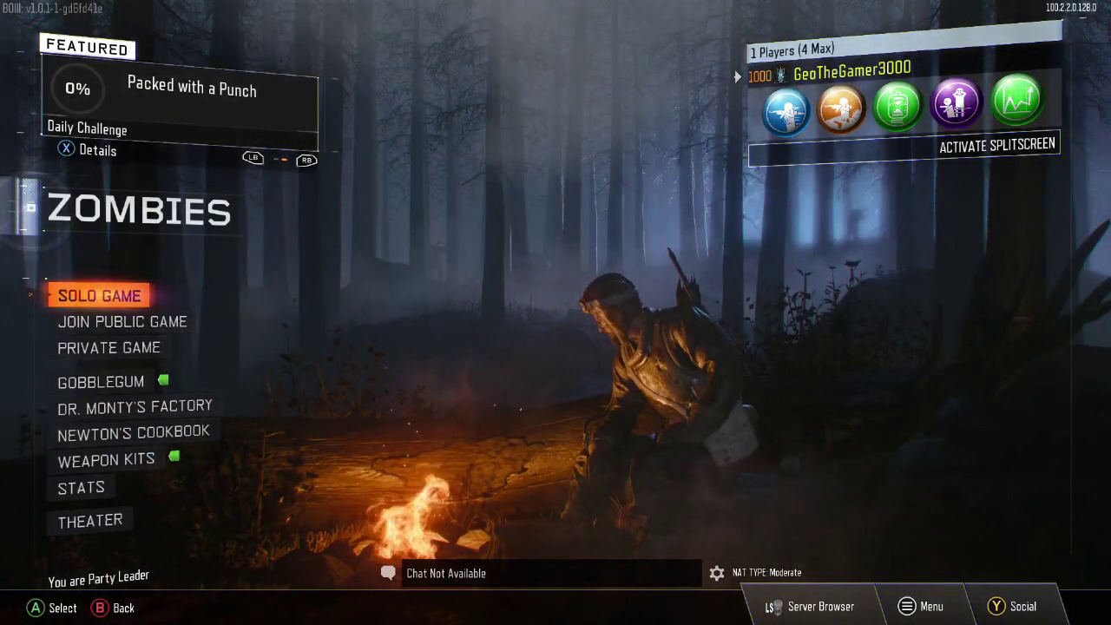
- Open the solo game maps list and move down to SKYVIEW MALL (22/22)
key(Return)
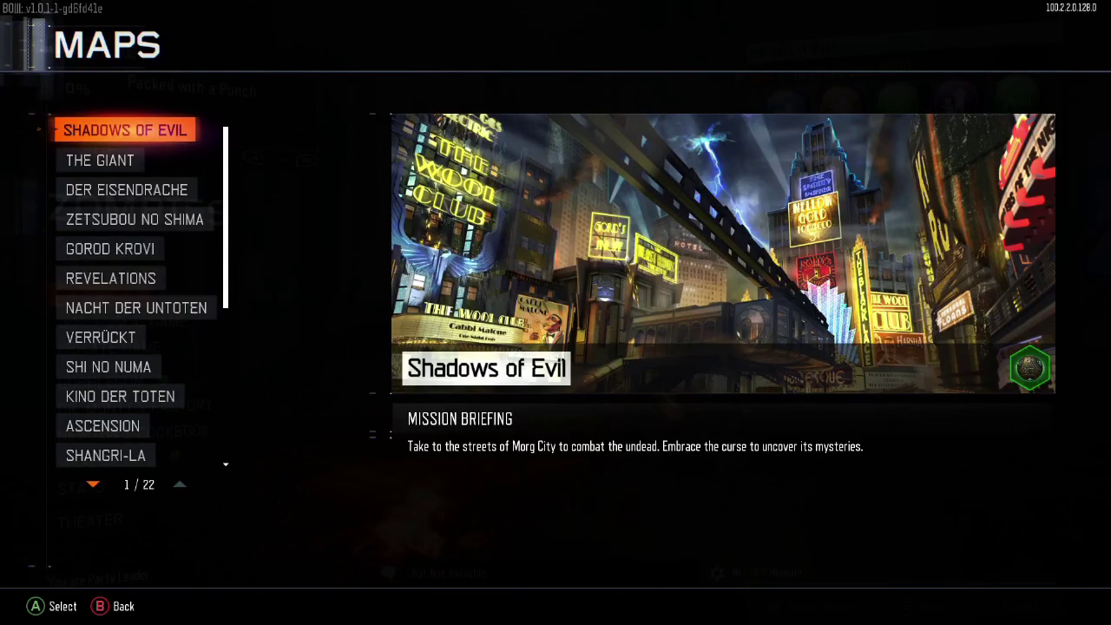
key(Down)
key(Down)
key(Down)
key(Down)
key(Down)
key(Down)
key(Down)
key(Down)
key(Down)
key(Down)
key(Down)
key(Down)
key(Down)
key(Down)
key(Down)
key(Down)
key(Down)
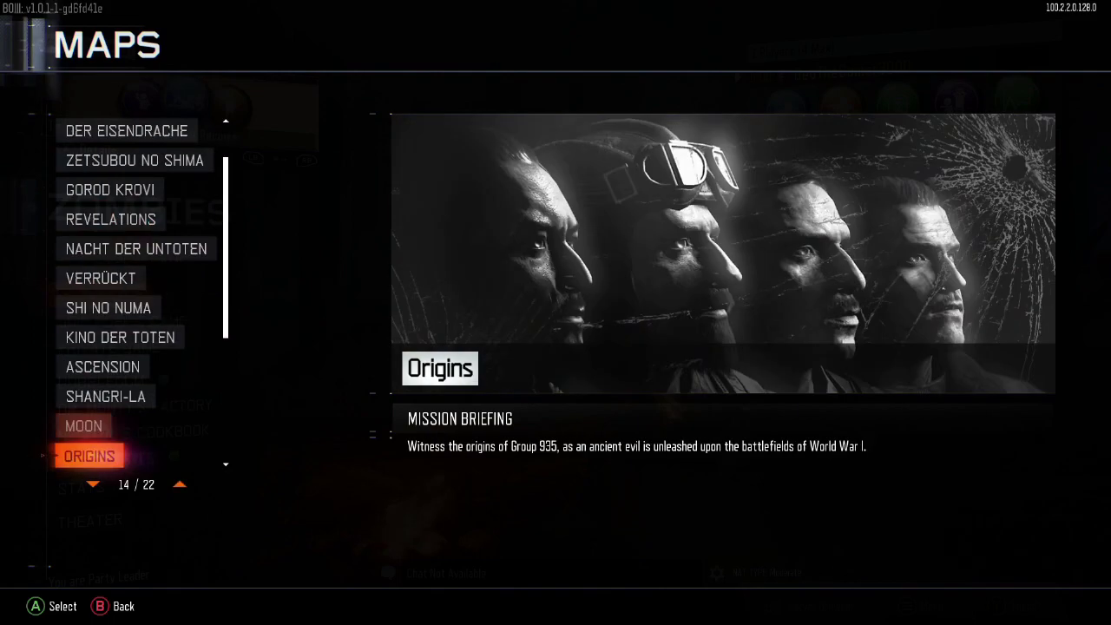
key(Down)
key(Down)
key(Down)
key(Down)
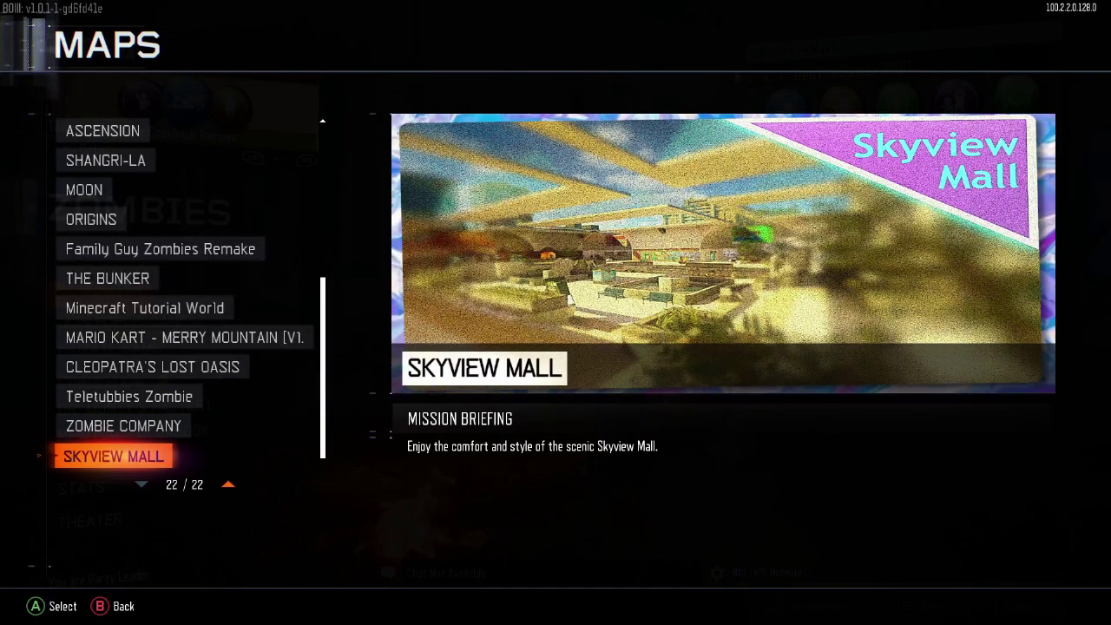
- Select SKYVIEW MALL to load it with the usermaps mod
key(Return)
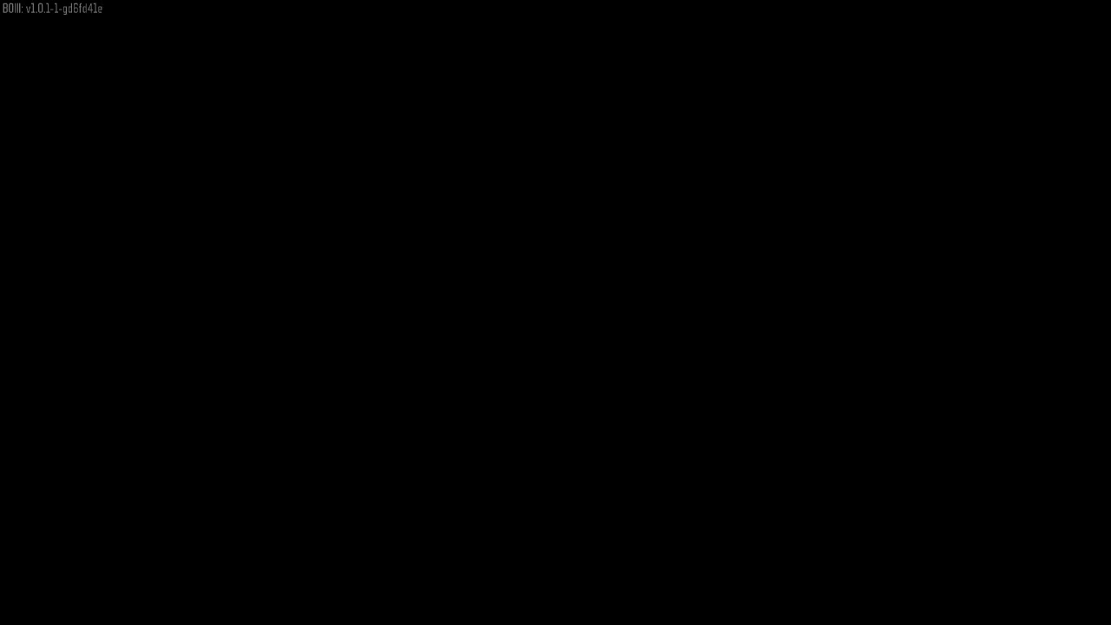
- Look around the mall's starting area and shoot the first zombies with the RK5 pistol
key(d)
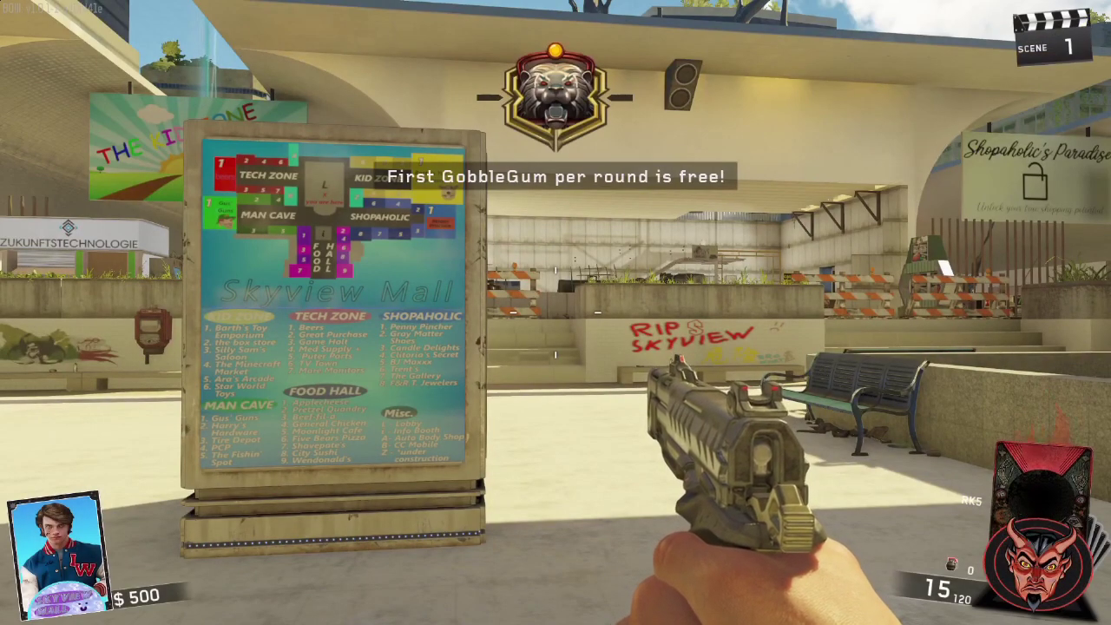
key(w)
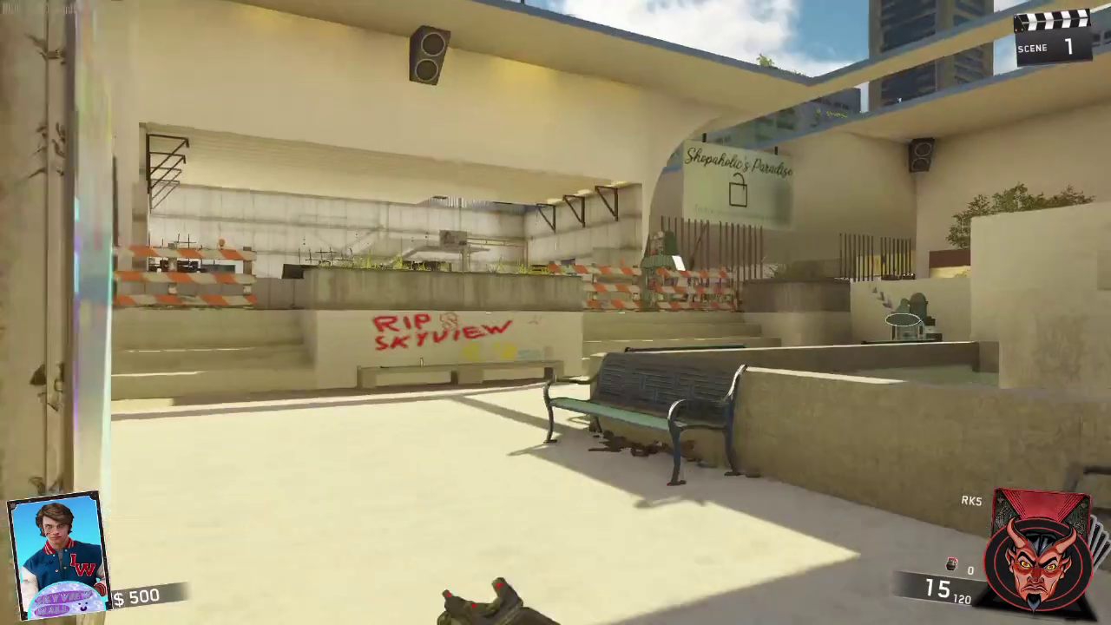
key(w)
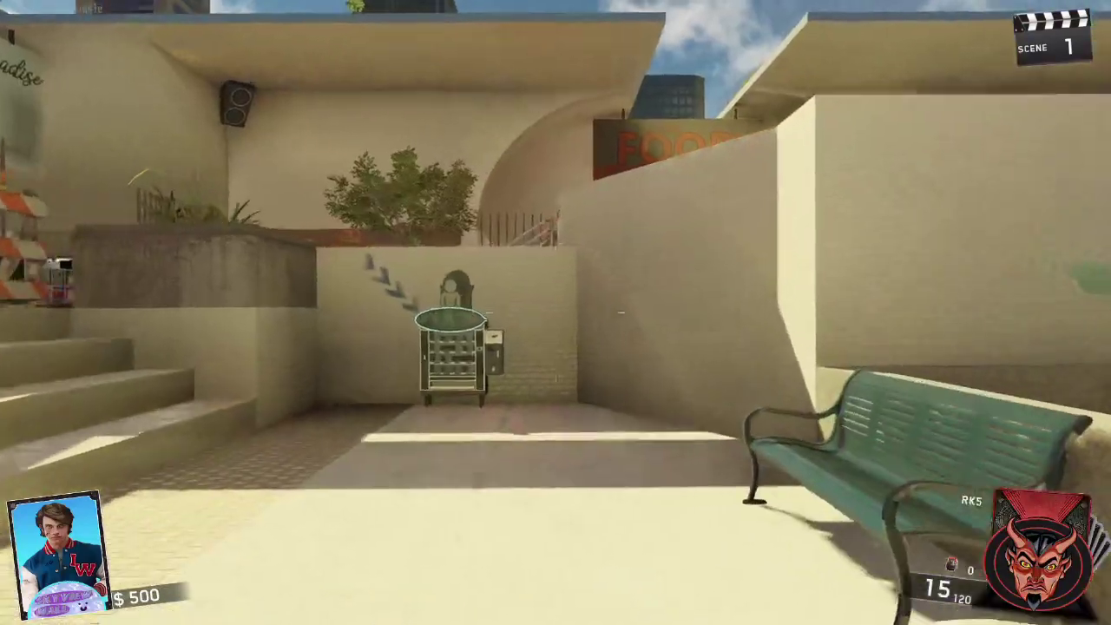
key(w)
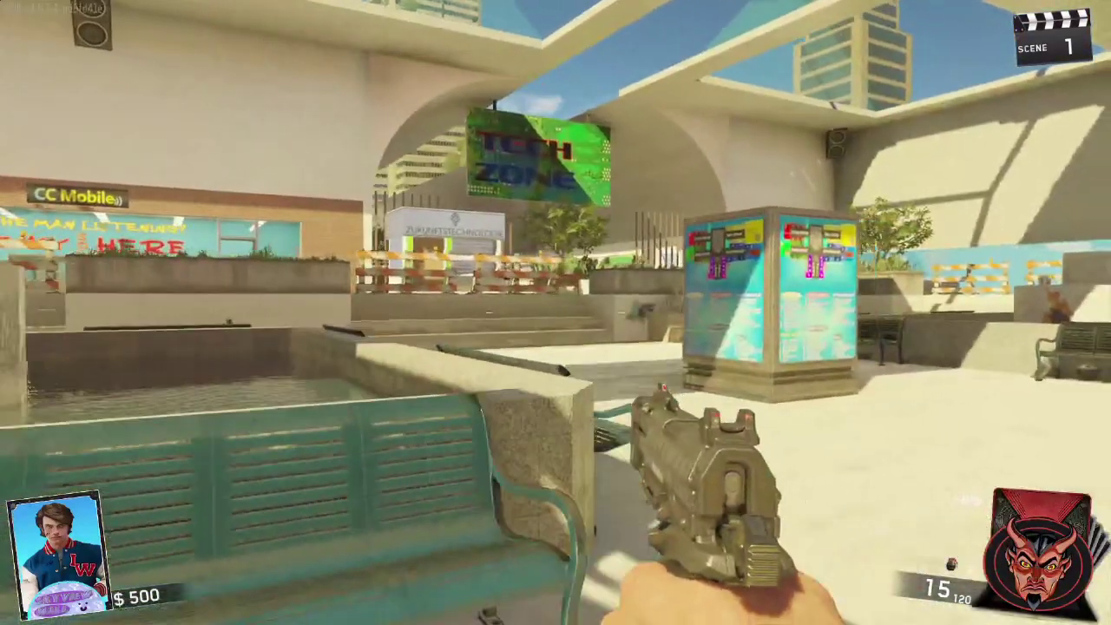
key(w)
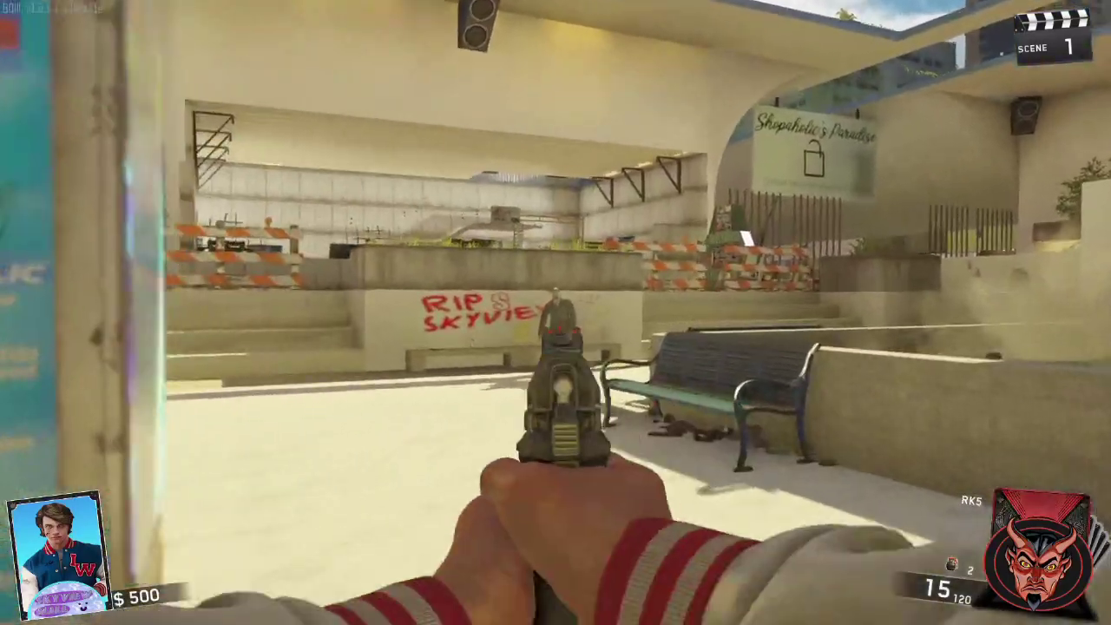
click(556, 313)
click(556, 312)
click(556, 312)
click(555, 312)
click(556, 312)
click(555, 313)
right_click(556, 312)
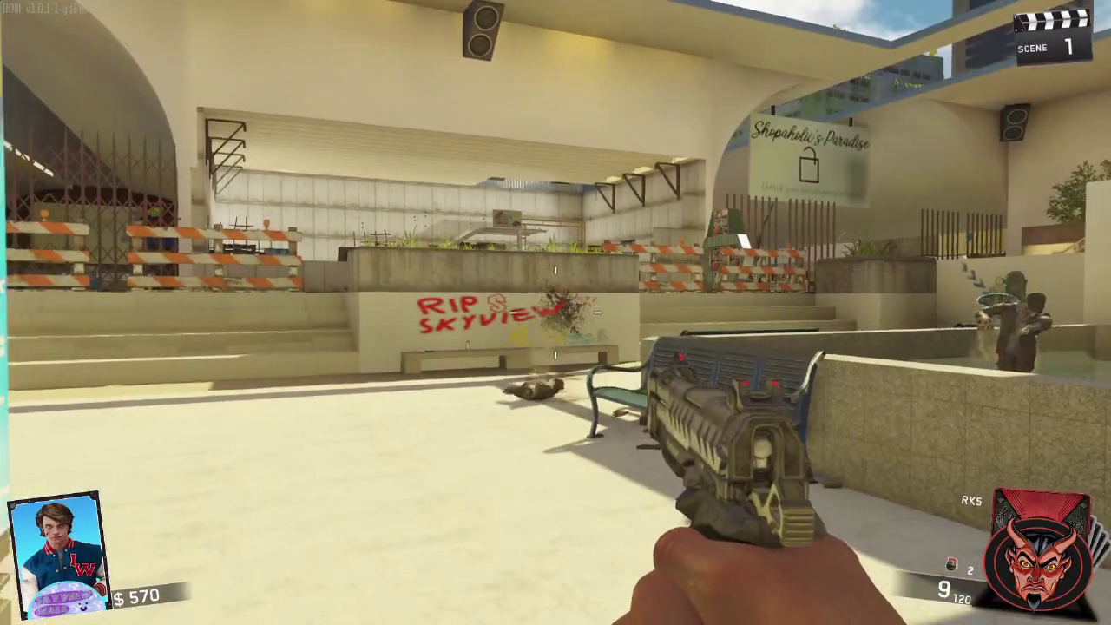
right_click(556, 313)
click(556, 312)
click(555, 313)
click(555, 313)
key(r)
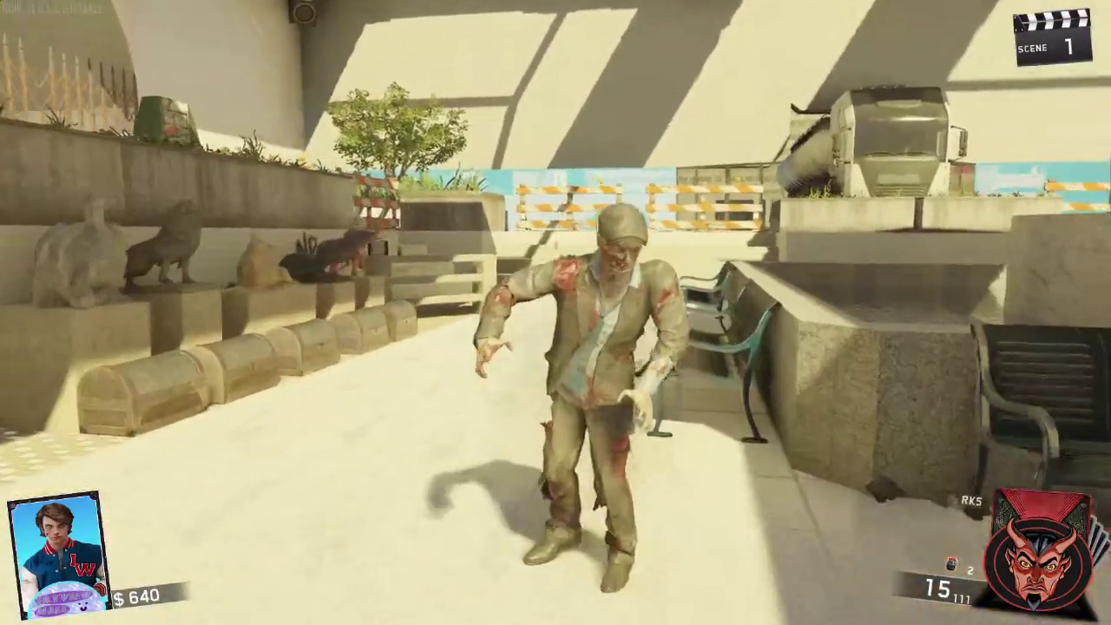
- Knife and shoot the remaining scene 1 zombies, reloading, until Scene 2 begins
key(v)
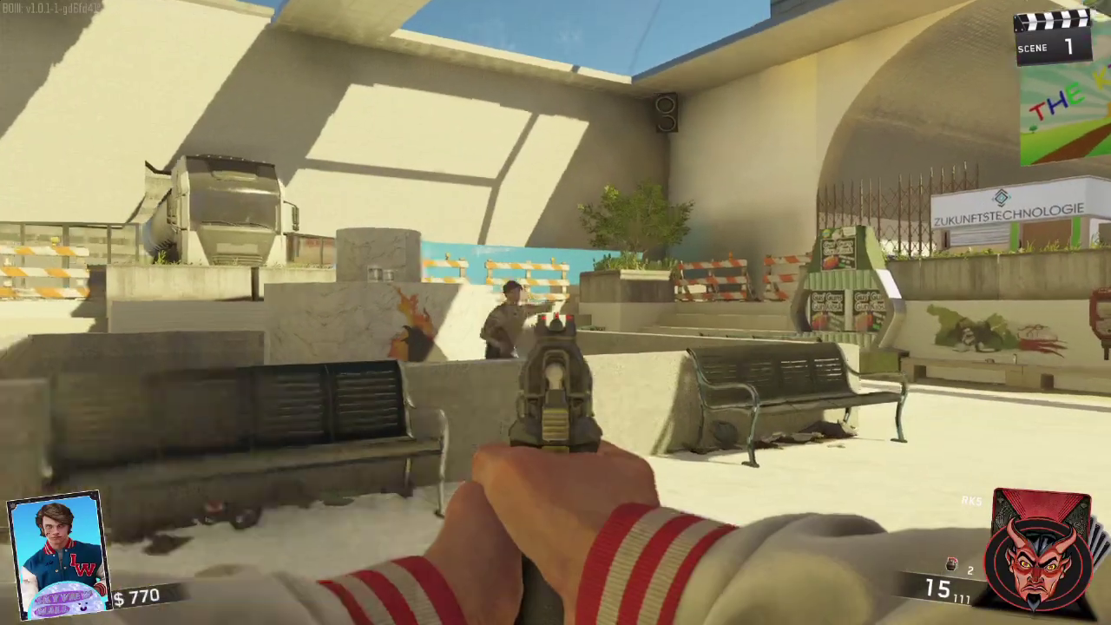
click(556, 313)
click(555, 313)
click(555, 313)
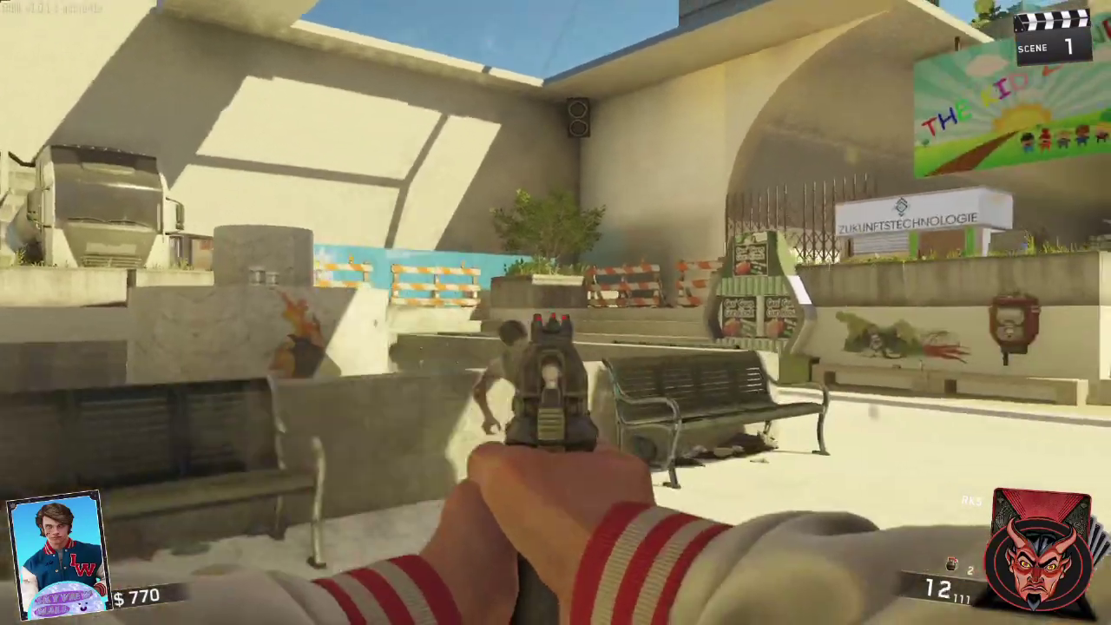
click(556, 312)
click(555, 312)
click(556, 312)
click(555, 312)
click(555, 313)
click(555, 312)
key(r)
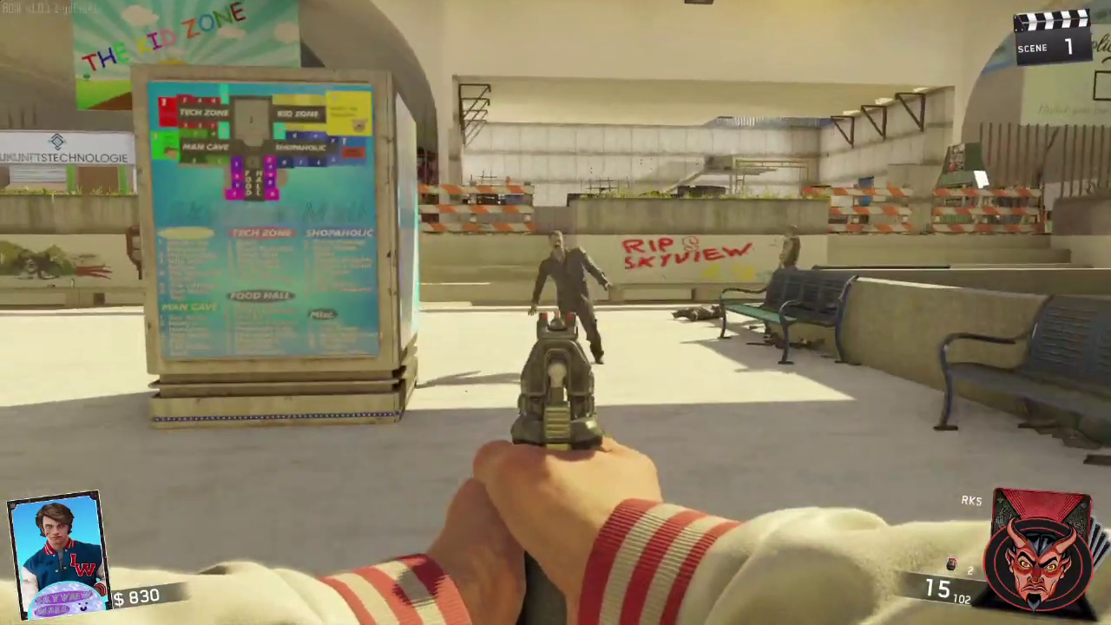
click(555, 312)
click(556, 312)
click(556, 312)
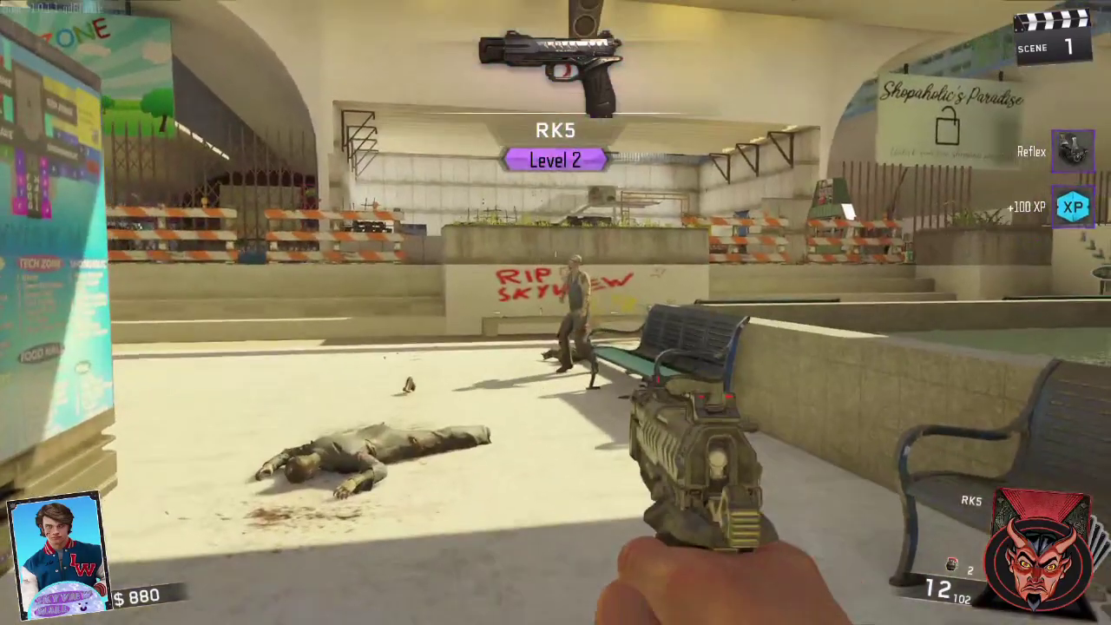
click(556, 313)
click(555, 313)
click(556, 313)
click(555, 313)
click(556, 312)
click(555, 313)
key(r)
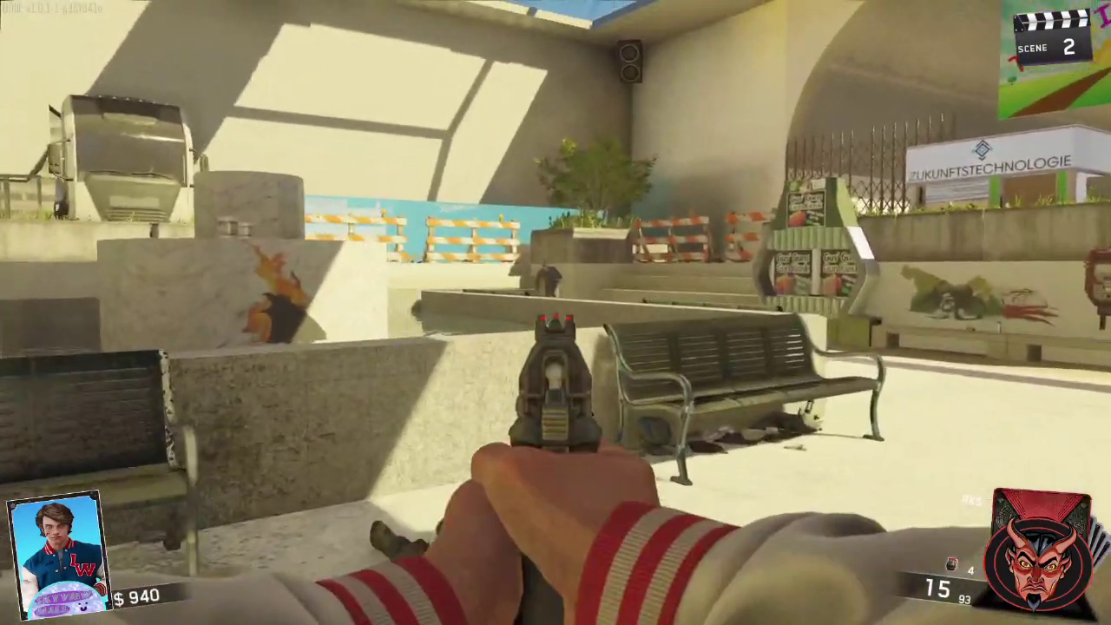
- Shoot the zombies across the plaza, by the benches and near the kiosk
click(555, 312)
click(555, 312)
click(555, 313)
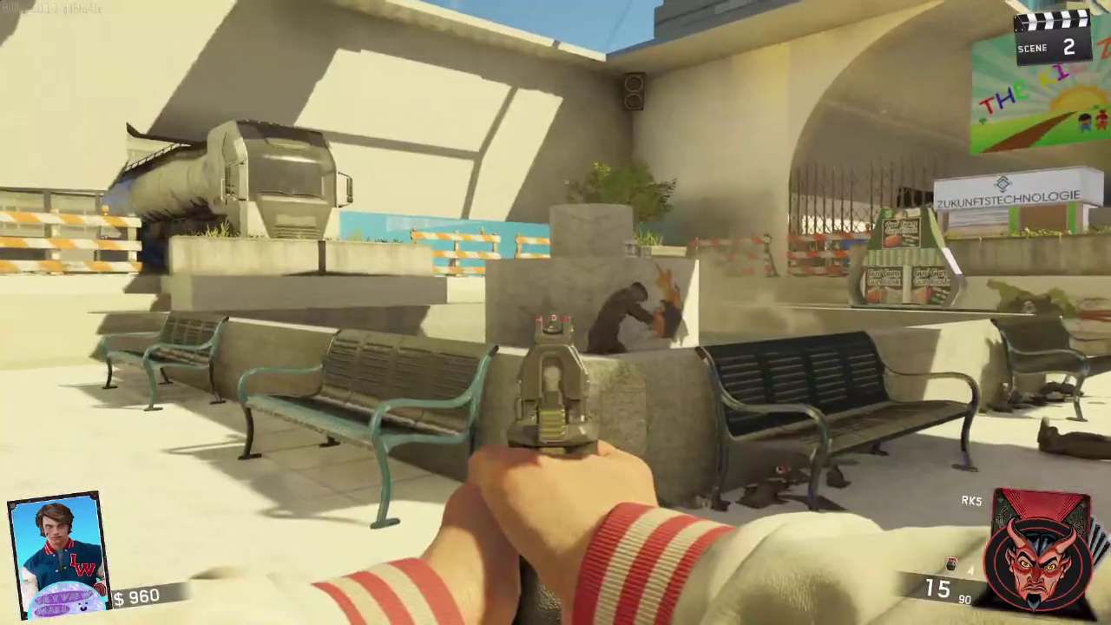
click(555, 313)
click(555, 313)
click(555, 312)
click(555, 313)
click(555, 313)
click(555, 312)
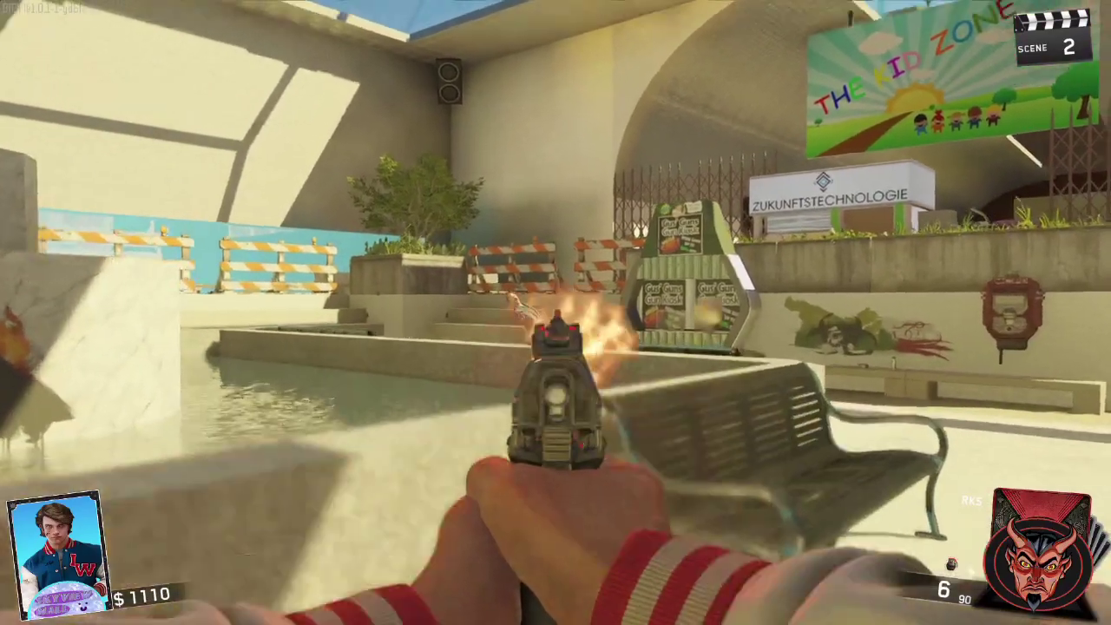
click(556, 312)
click(555, 313)
click(555, 312)
click(556, 313)
click(556, 312)
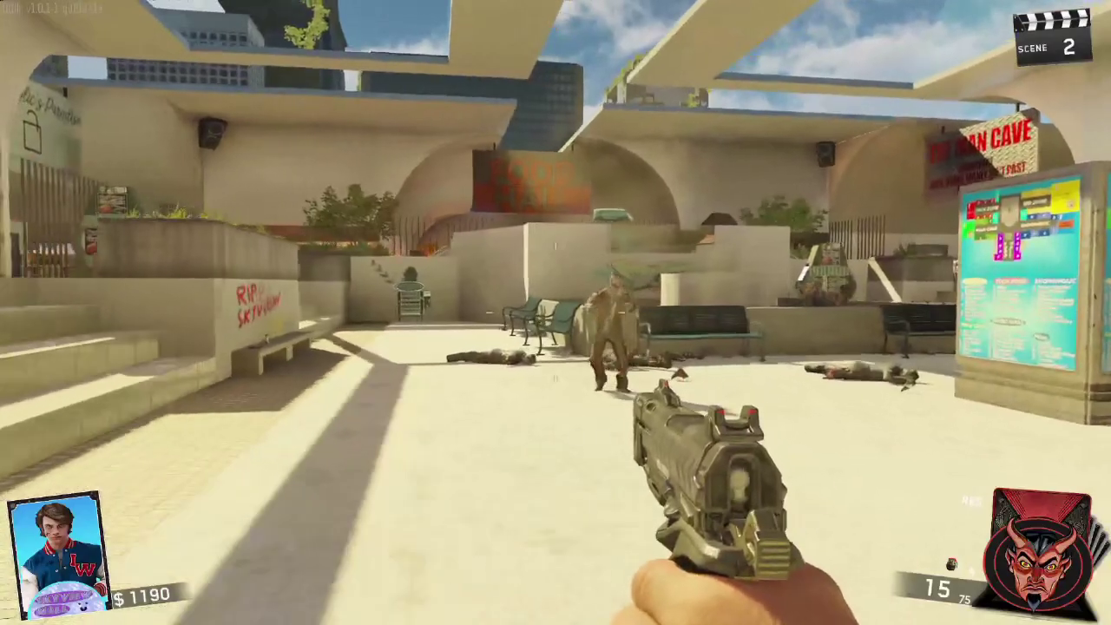
click(555, 313)
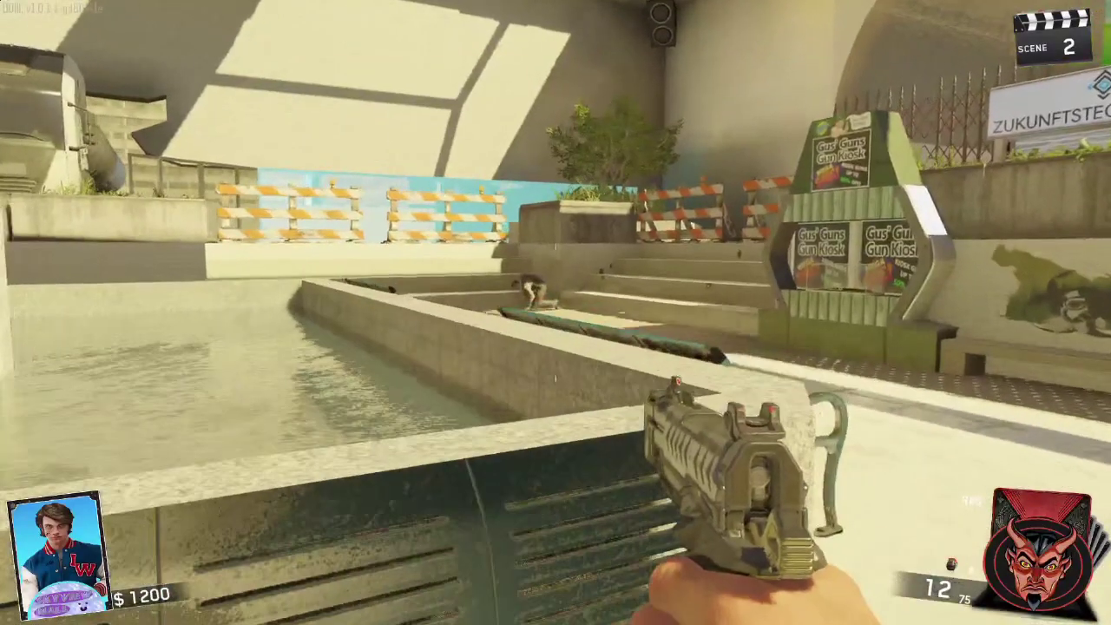
- Aim down sights, fire, melee and reload until Scene 3 starts with $1740
right_click(555, 312)
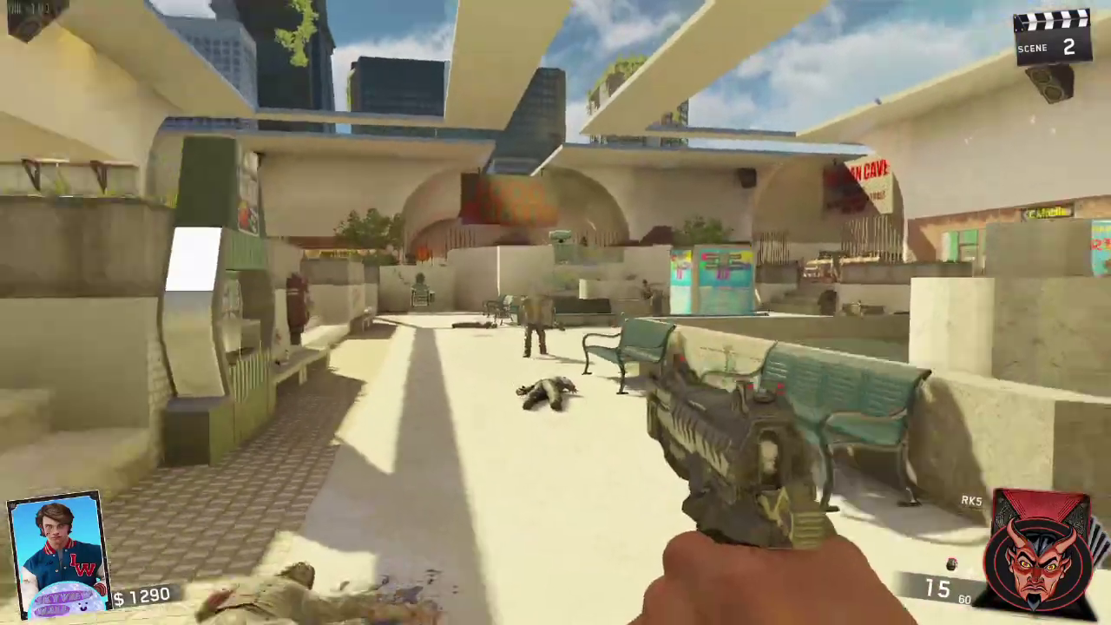
right_click(555, 313)
click(555, 312)
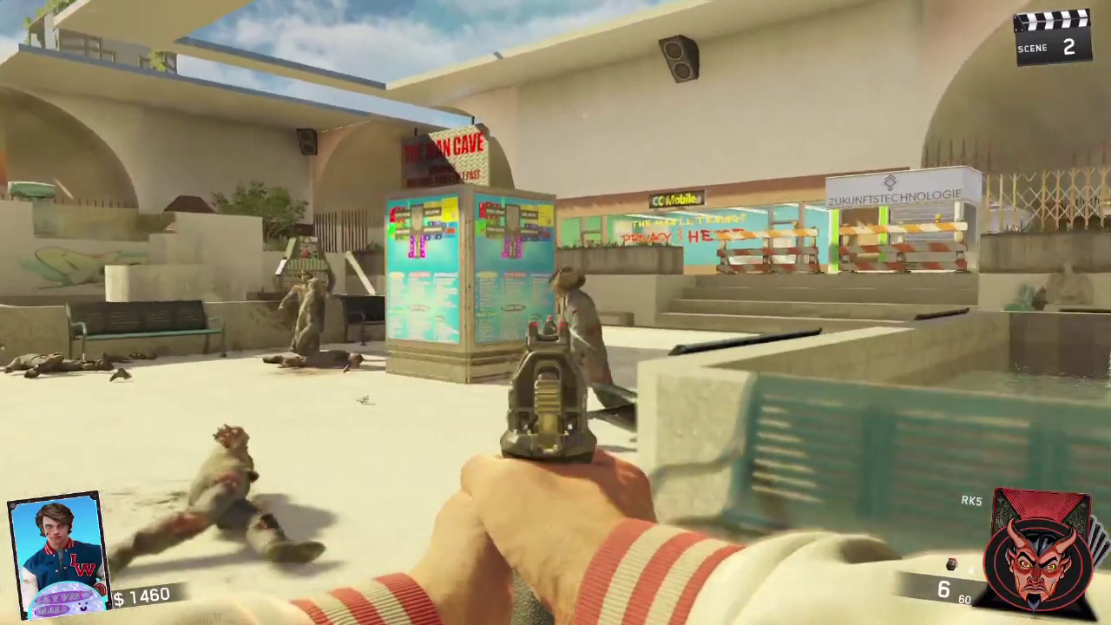
key(v)
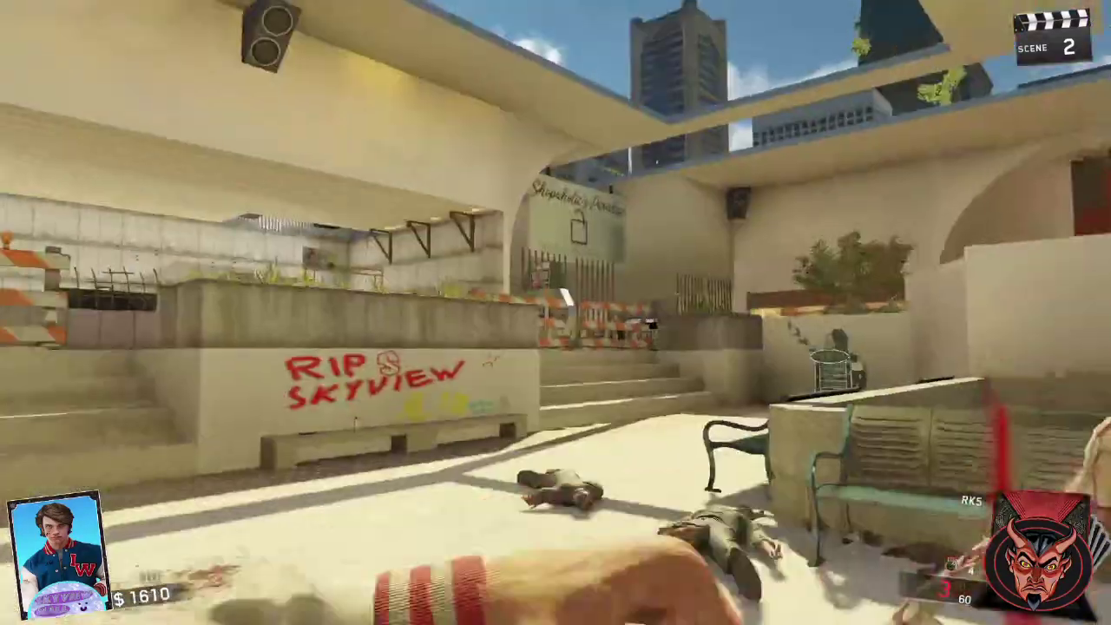
key(r)
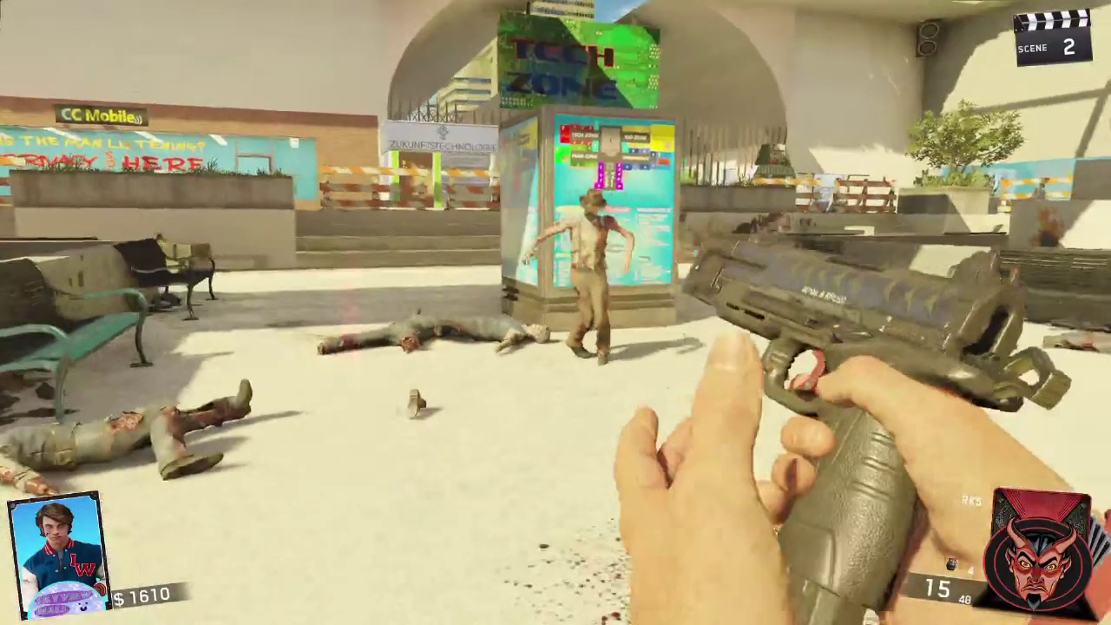
key(v)
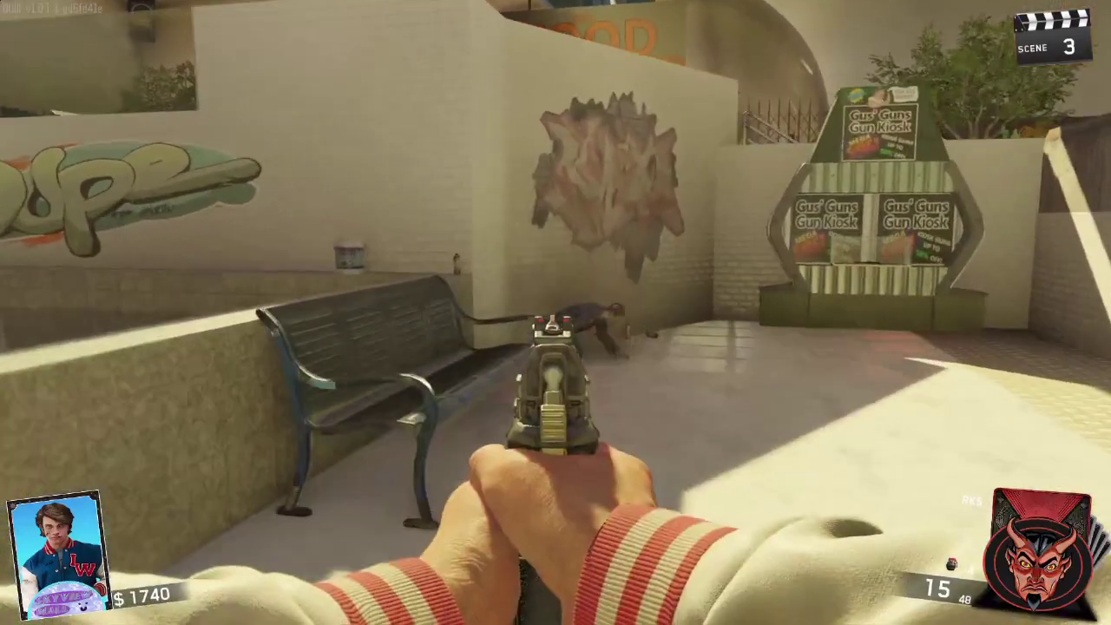
- Shoot the zombie by the graffiti wall, then aim toward the open plaza
click(555, 313)
click(556, 312)
click(556, 313)
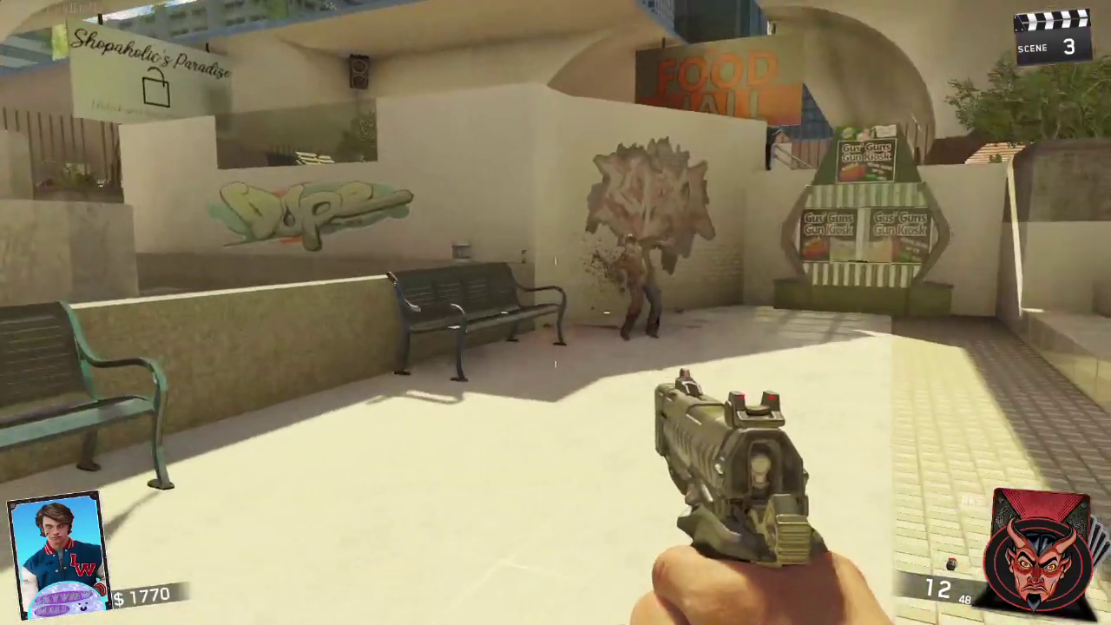
click(556, 312)
click(555, 312)
click(555, 313)
click(555, 313)
click(556, 312)
click(556, 312)
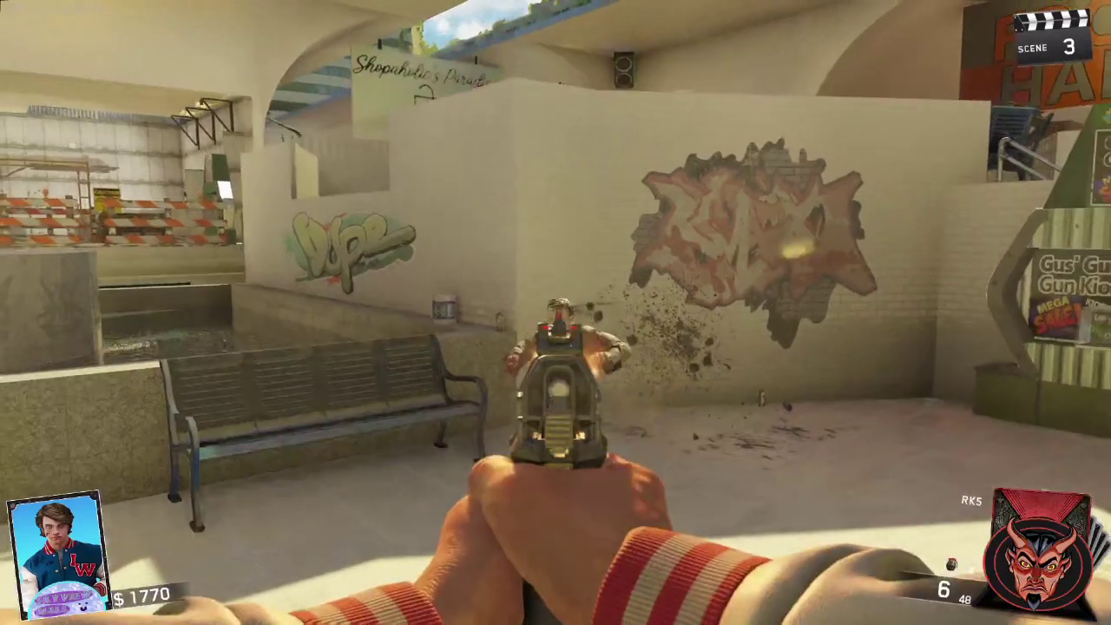
click(556, 313)
click(555, 312)
click(556, 312)
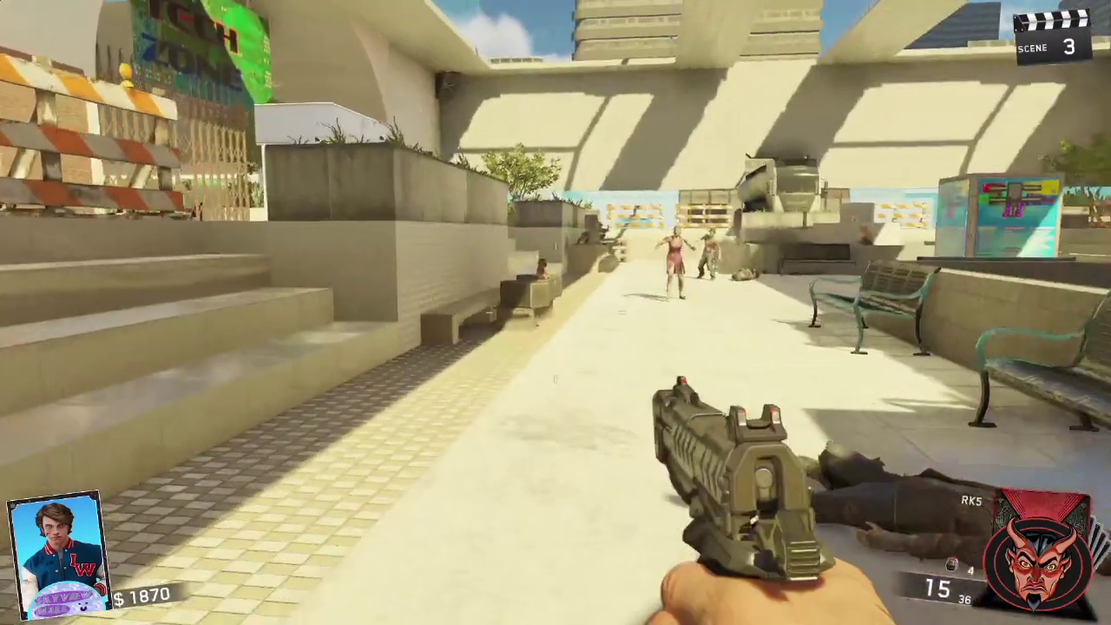
right_click(556, 312)
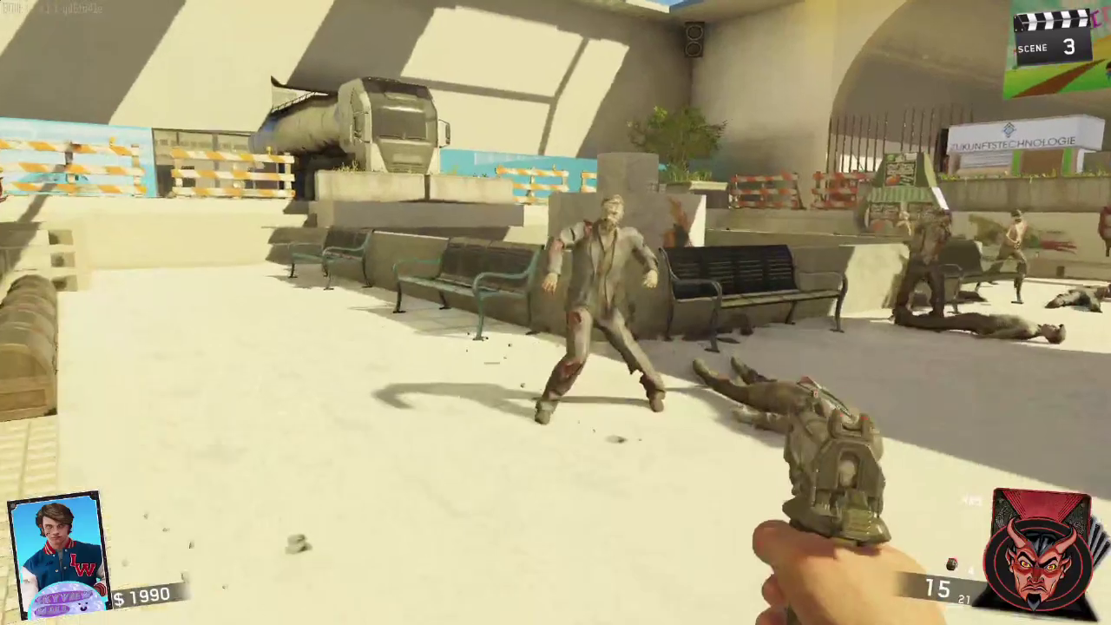
- Knife and shoot the plaza zombies until the match ends after 3 scenes with 2440 points
key(v)
key(v)
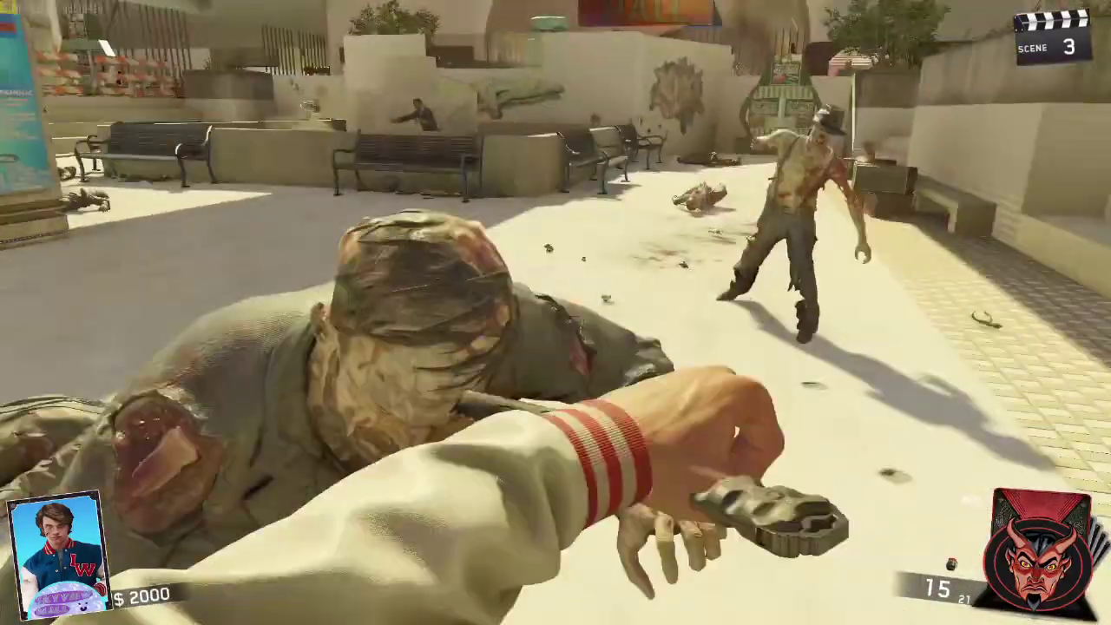
key(v)
key(v)
key(v)
click(556, 312)
click(556, 312)
click(556, 312)
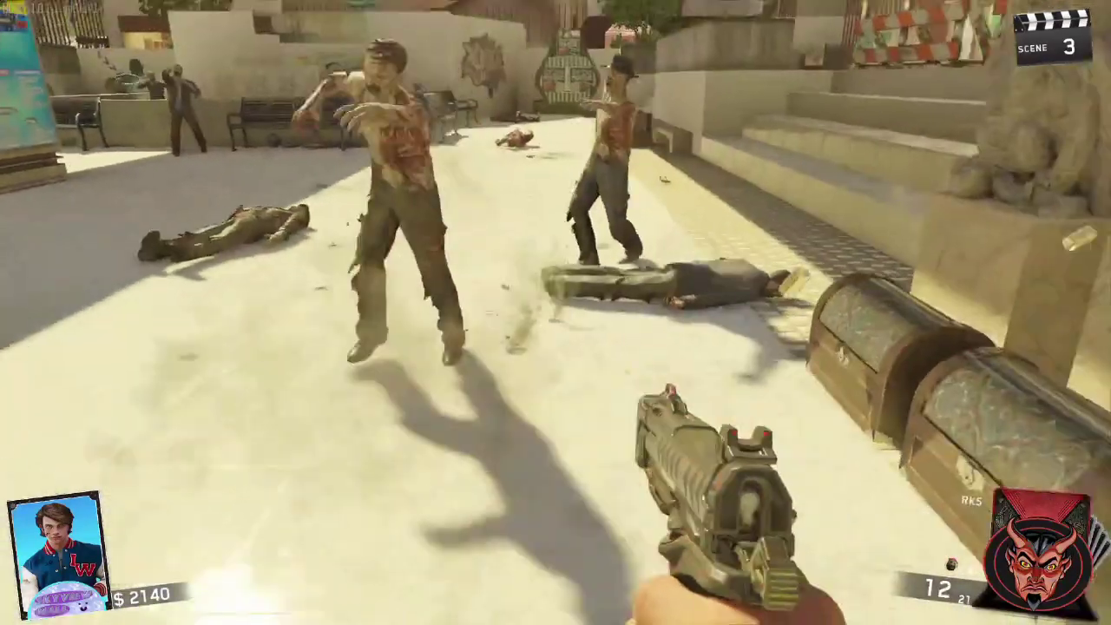
click(556, 312)
click(556, 312)
click(555, 313)
click(556, 313)
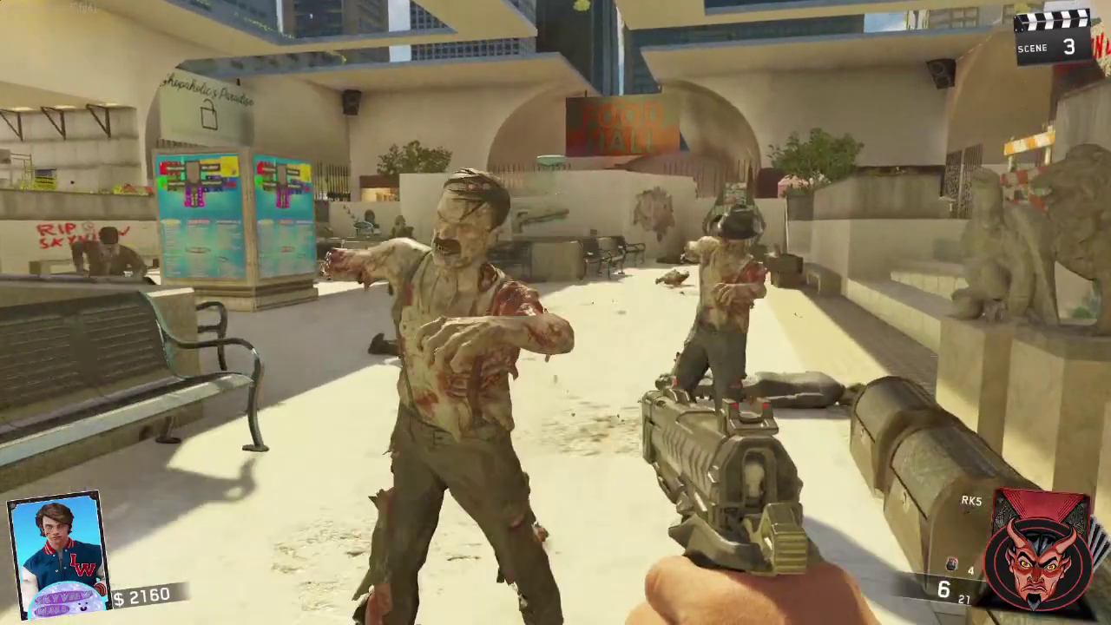
key(v)
key(v)
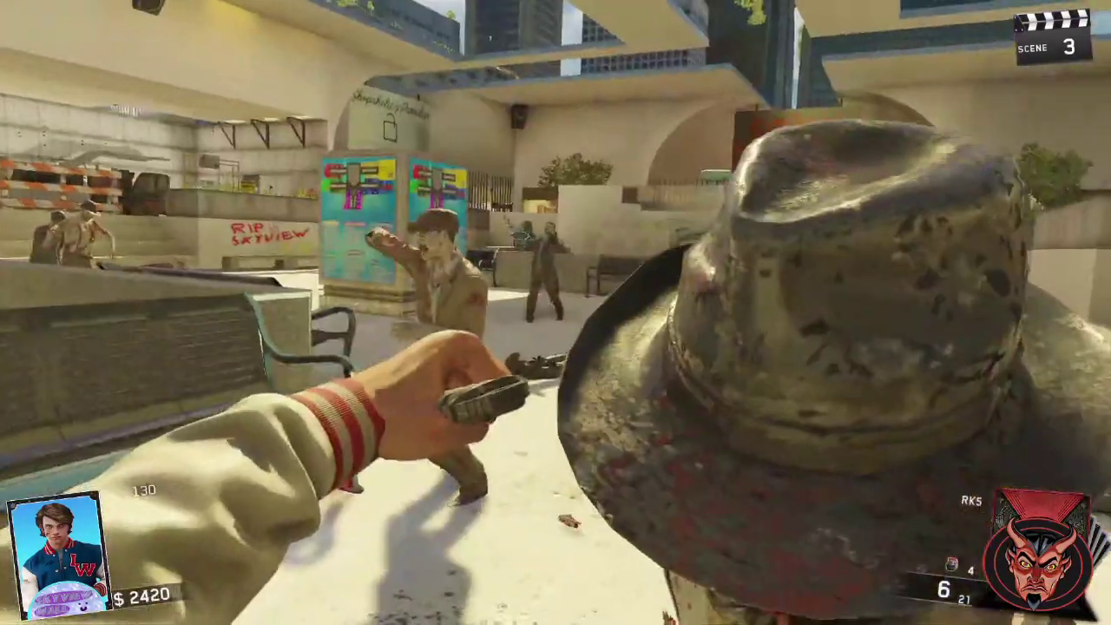
key(v)
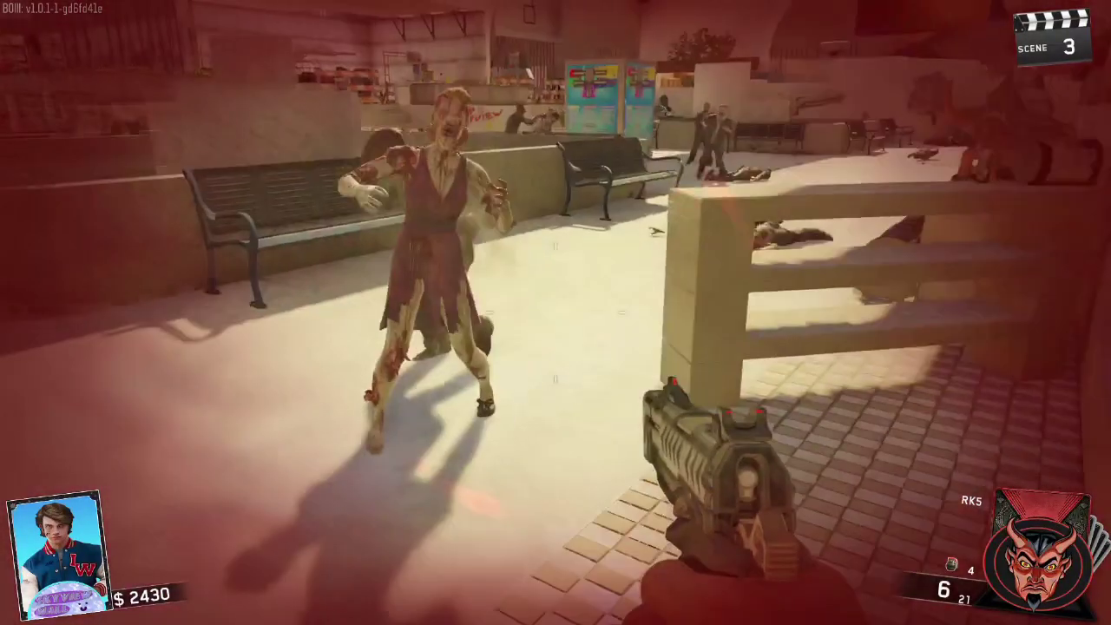
key(v)
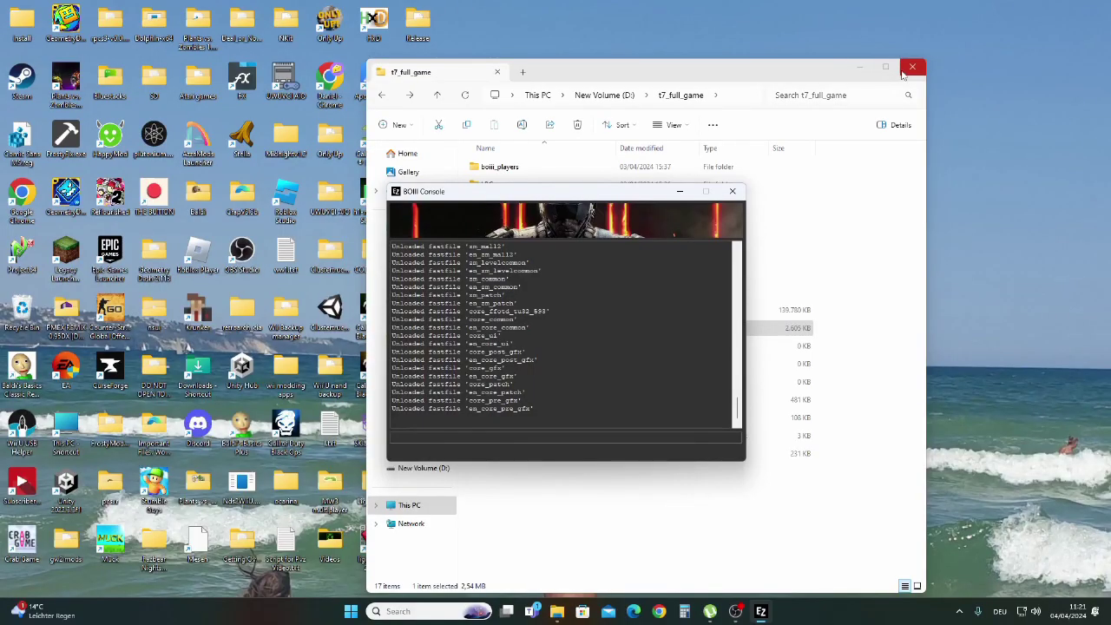
- Close the t7_full_game Explorer window
click(906, 70)
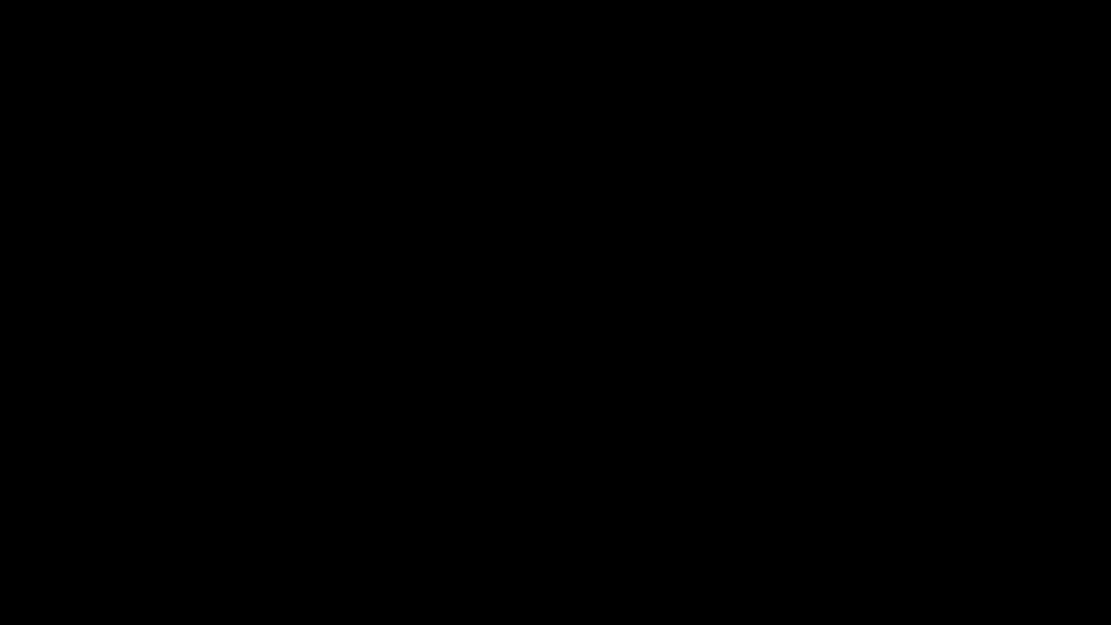